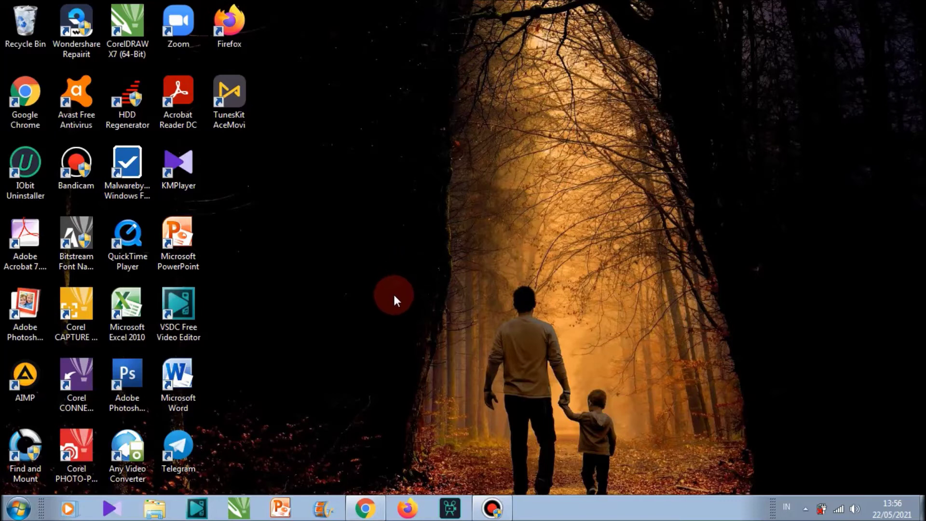
Switch to Google Chrome and open the padlet.com website
left_click(361, 509)
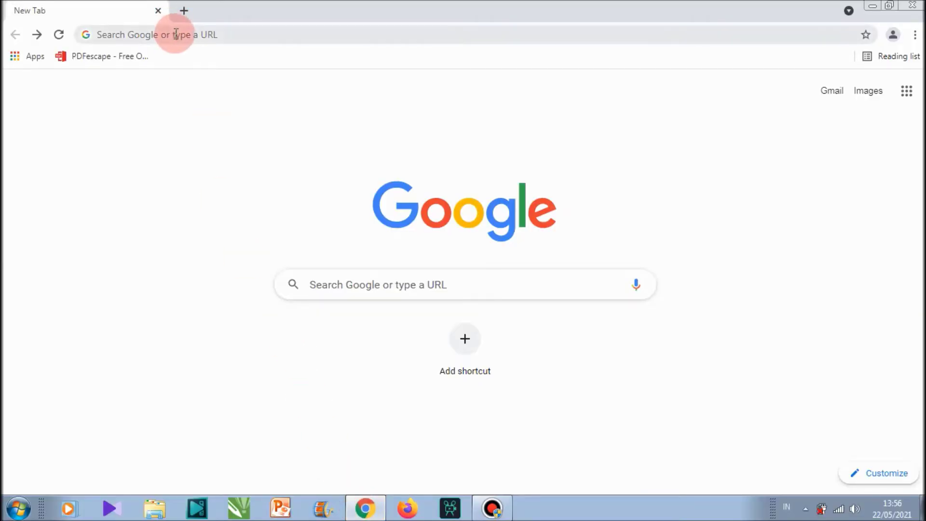
left_click(101, 34)
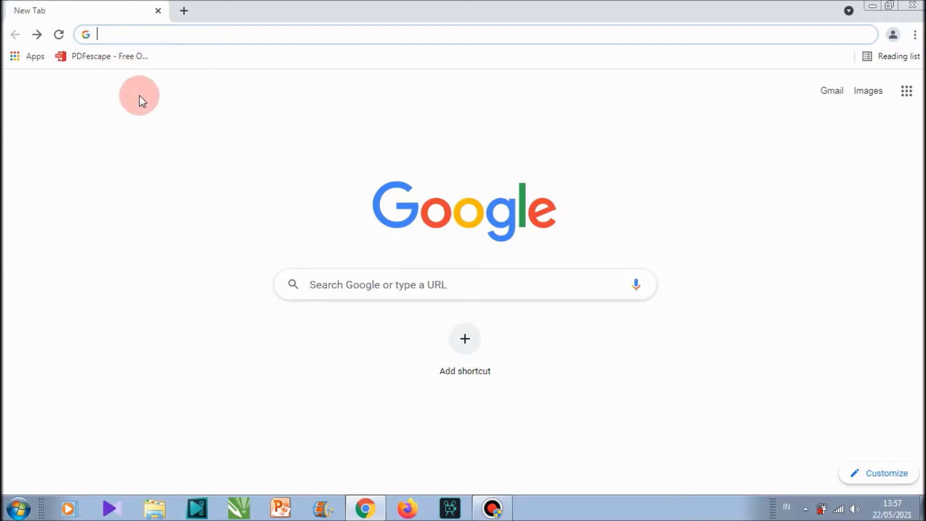
type("padlet")
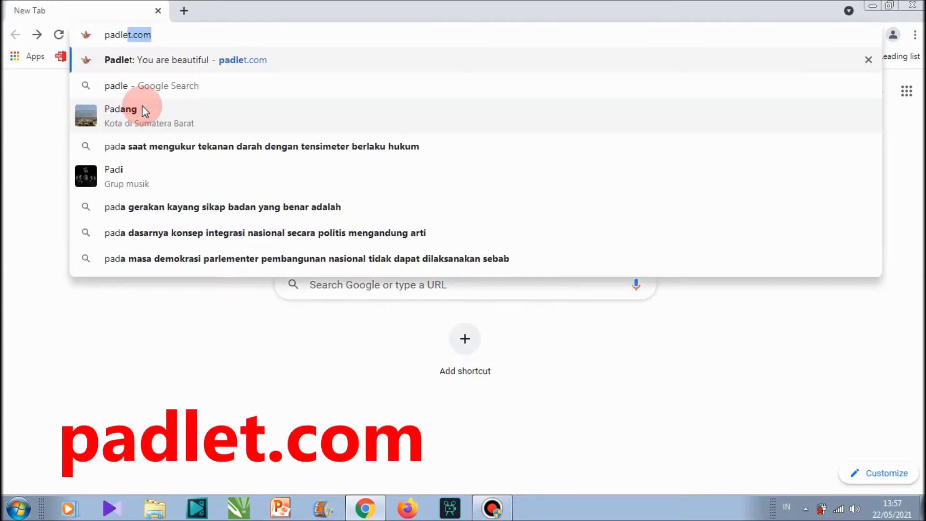
type(".com")
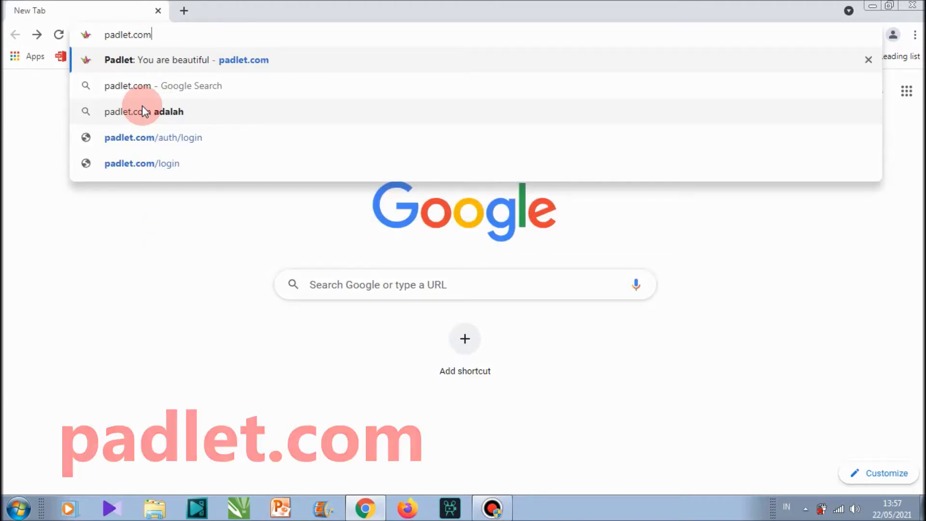
key("Return")
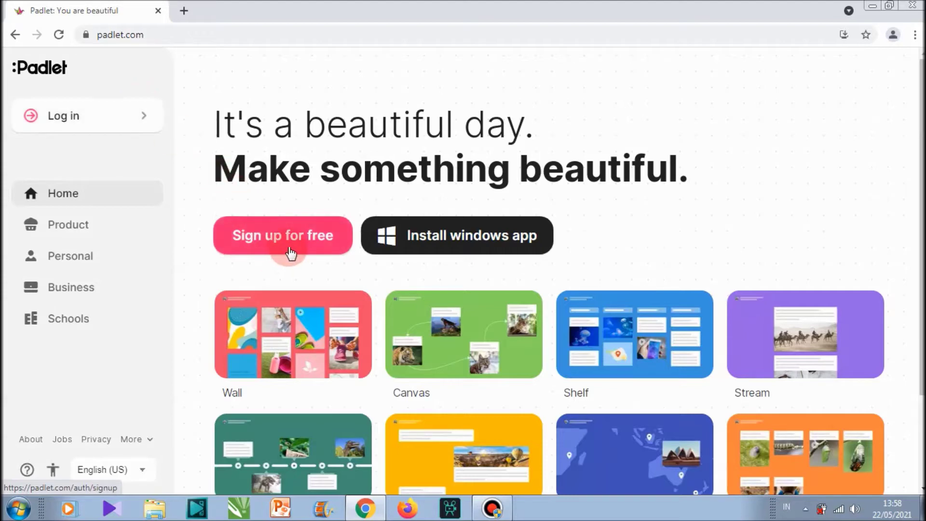
Sign up for a free Padlet account with the existing Google account, entering the account password
left_click(285, 256)
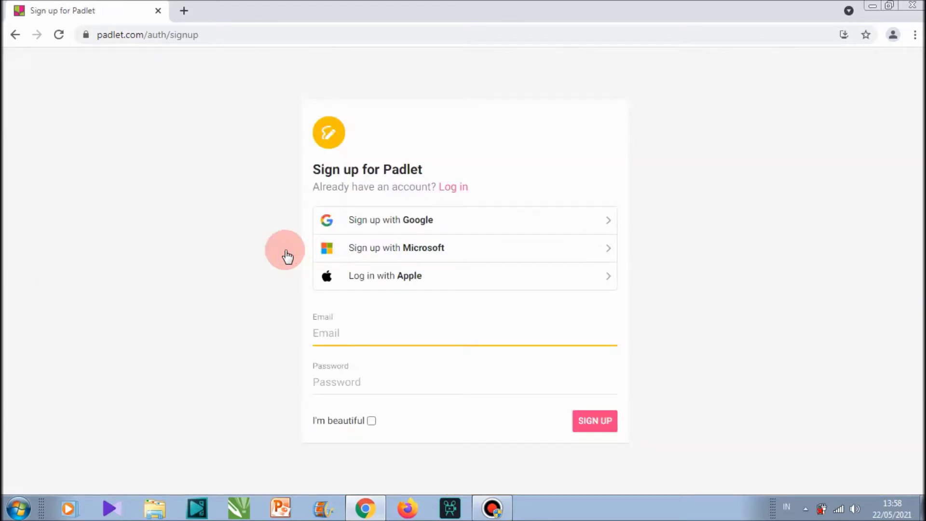
left_click(457, 224)
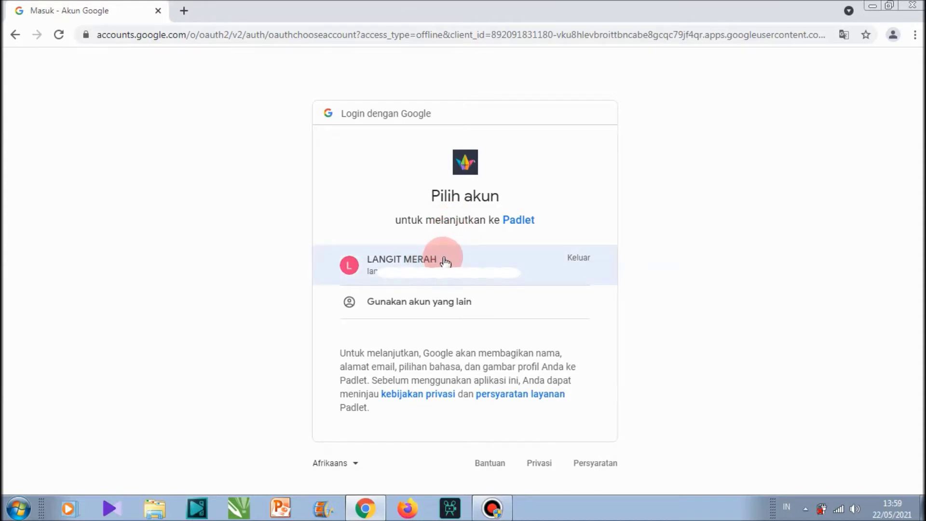
left_click(444, 261)
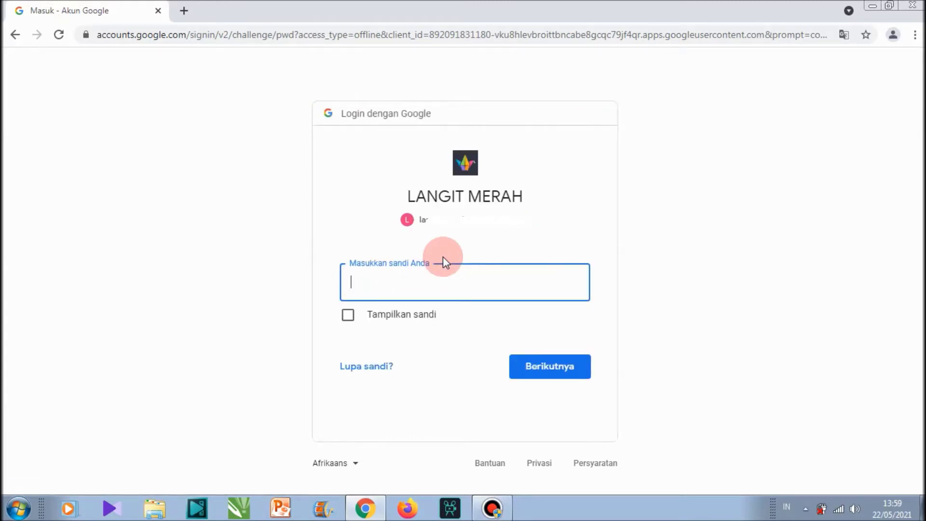
type("••••••••")
left_click(525, 375)
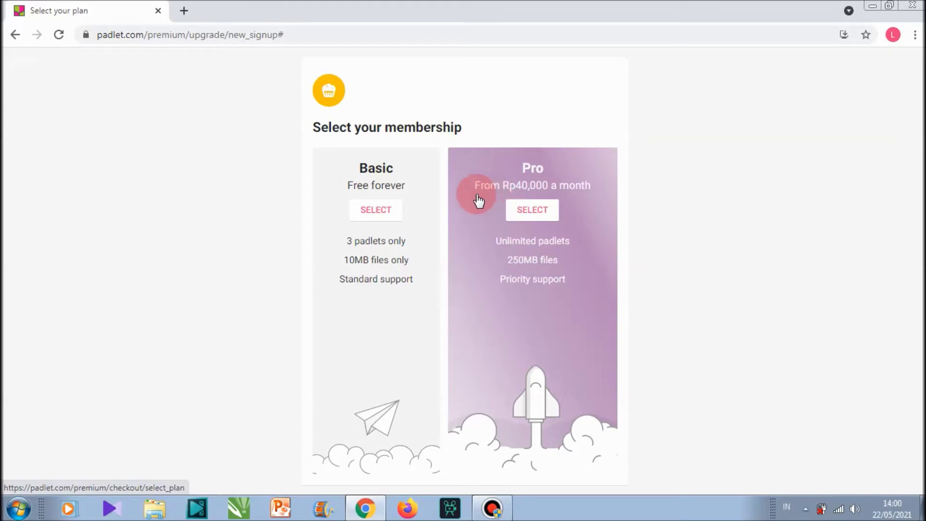
Choose the free Basic membership and make a new blank padlet in the Shelf format
left_click(385, 212)
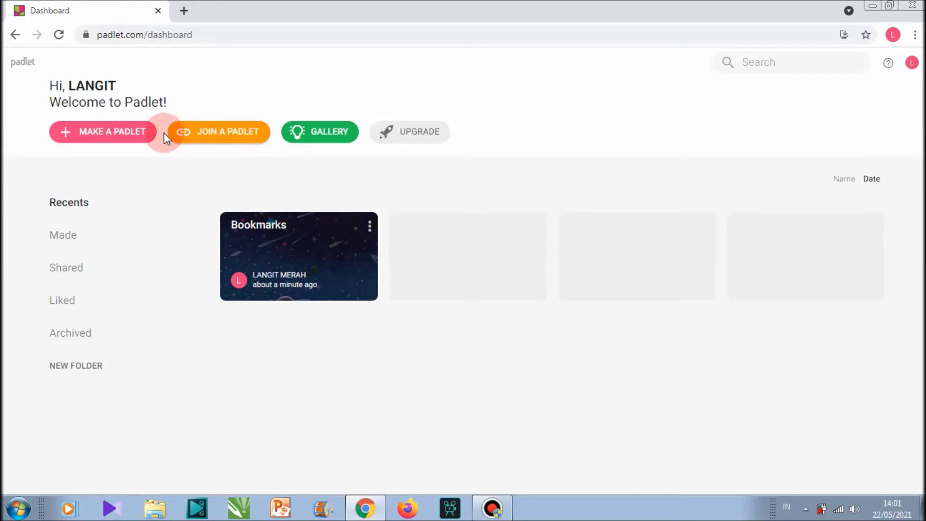
left_click(127, 139)
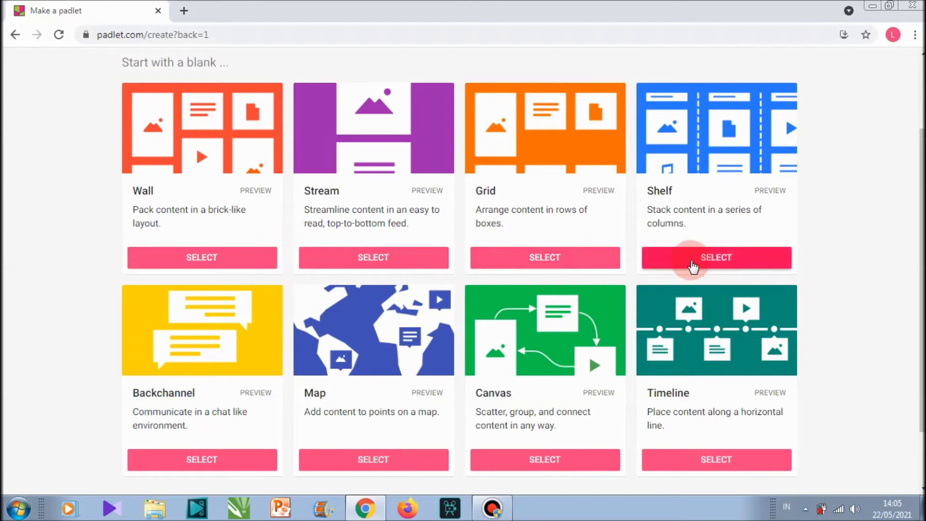
left_click(691, 261)
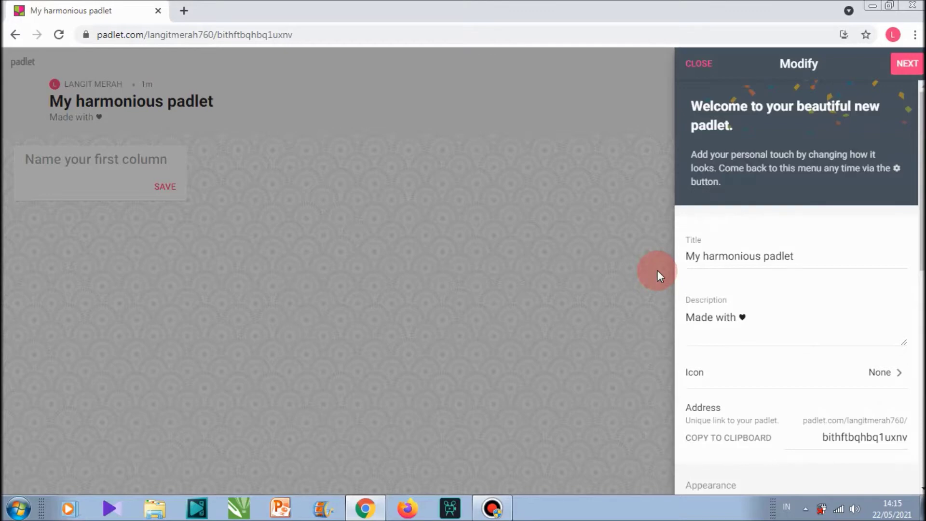
Replace the padlet's title with BAHASA INDONESIA
triple_click(796, 251)
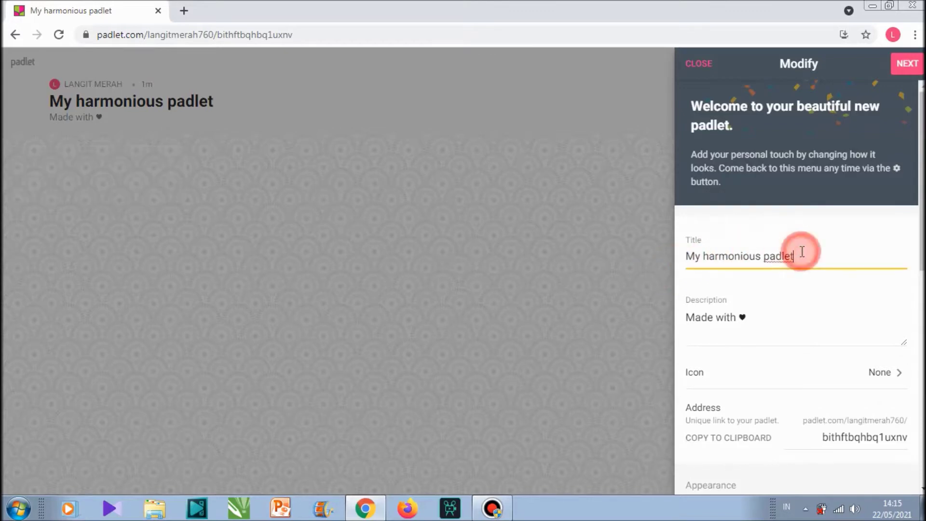
key("BackSpace")
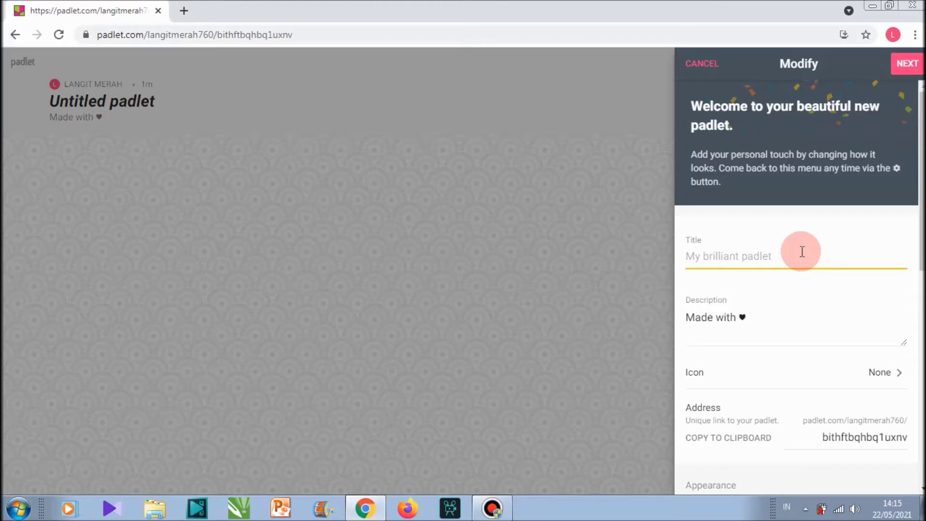
type("B")
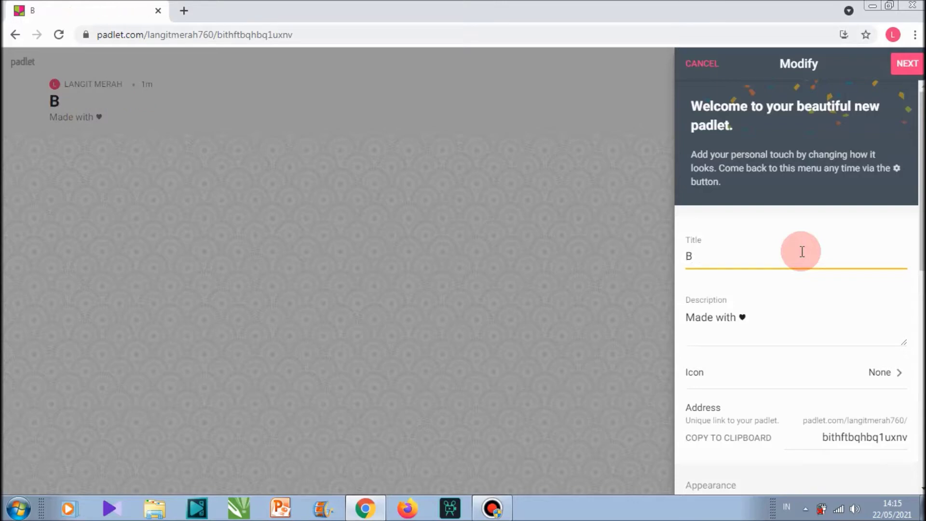
type("AHASA I")
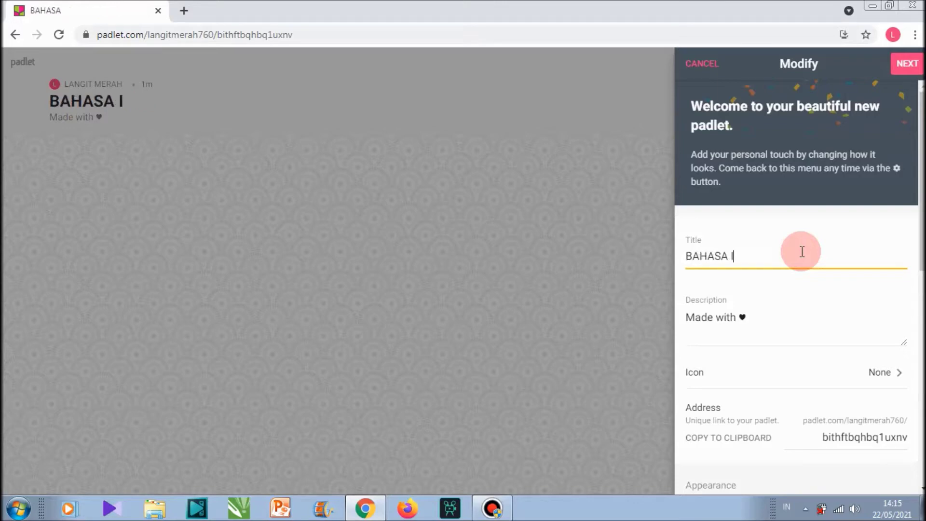
type("NDONESIA")
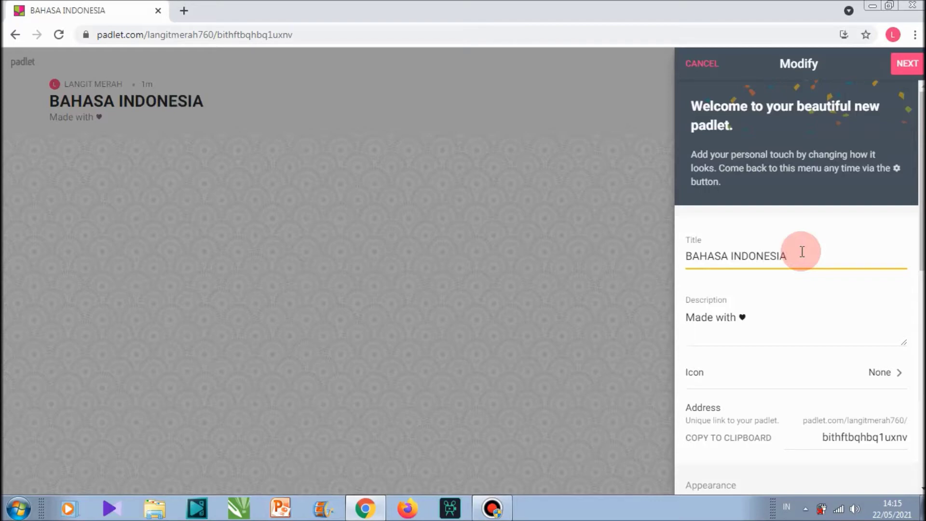
Replace the padlet's description with Menulis Cerpen
left_click(745, 320)
key("BackSpace")
key("BackSpace")
key("BackSpace")
key("BackSpace")
key("BackSpace")
key("BackSpace")
key("BackSpace")
key("BackSpace")
key("BackSpace")
key("BackSpace")
key("BackSpace")
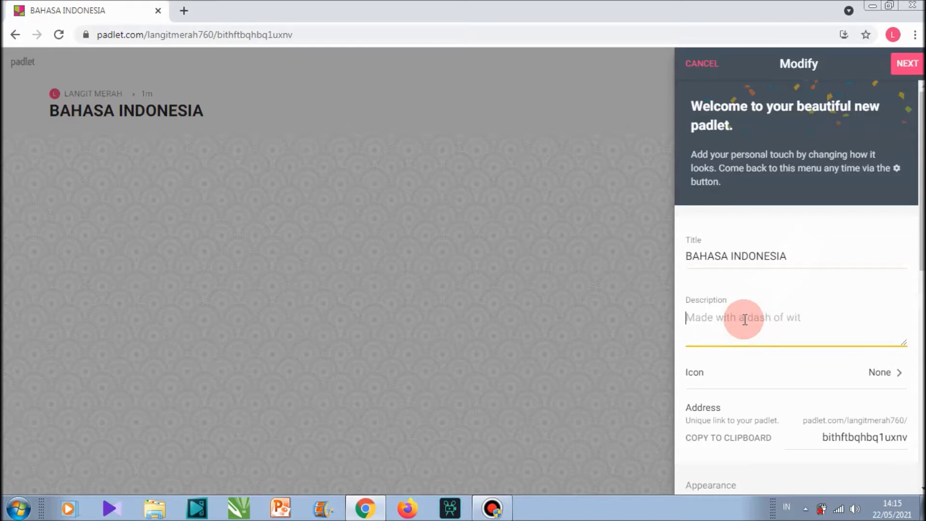
type("Menulis Cerpen")
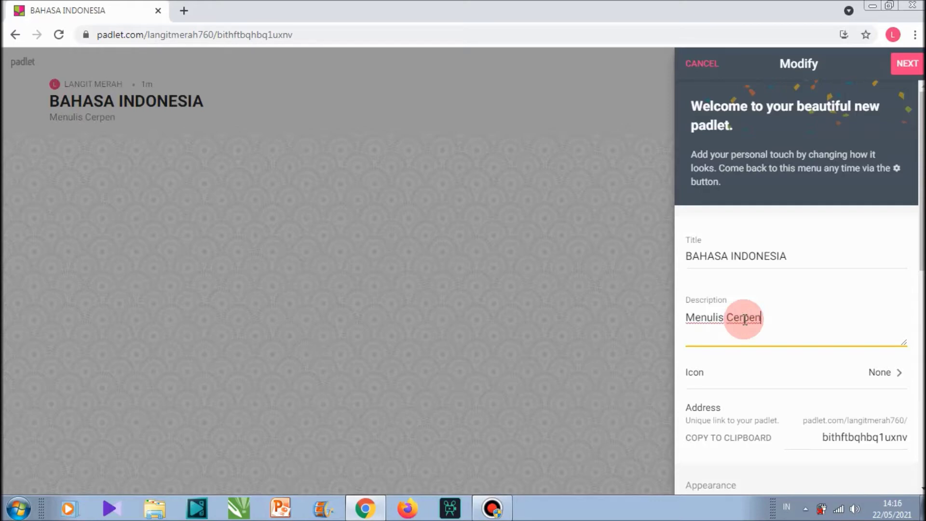
Set the padlet's icon to the wristwatch emoji from the Objects category and return to the padlet settings
left_click(885, 374)
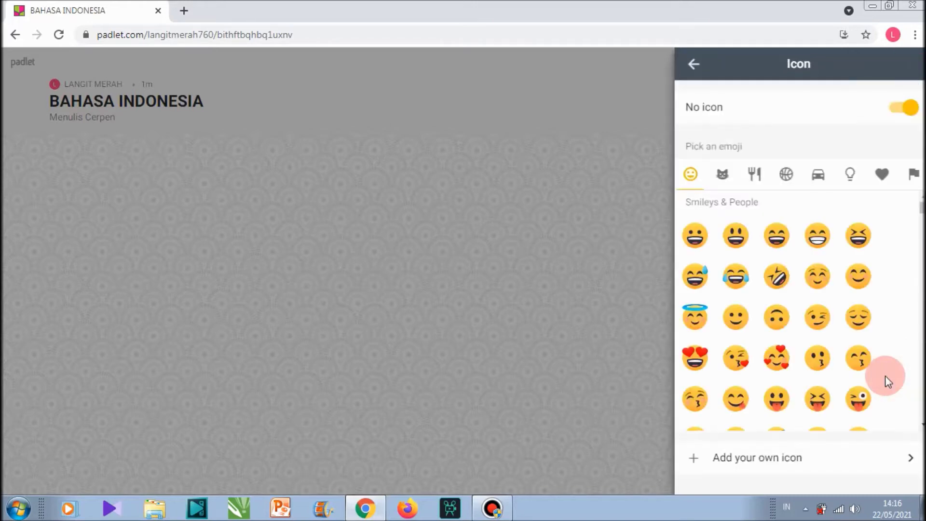
left_click(850, 179)
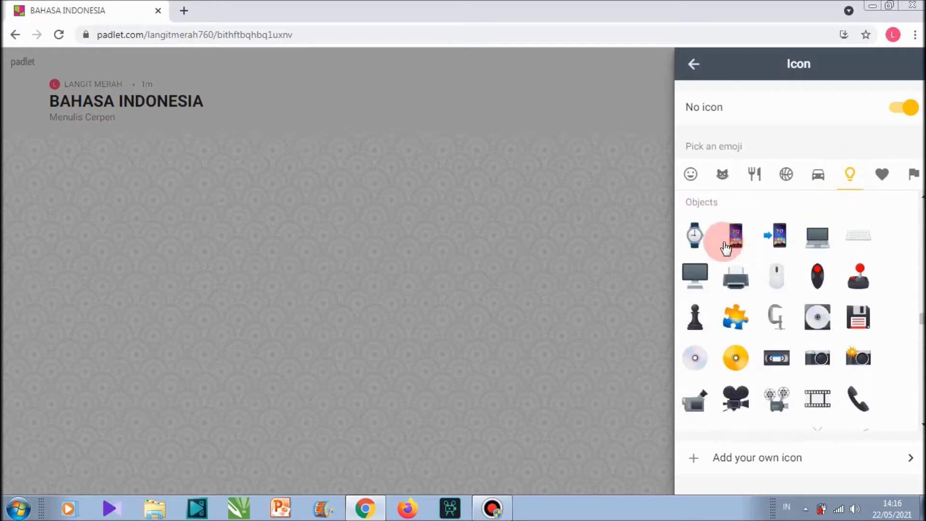
left_click(700, 242)
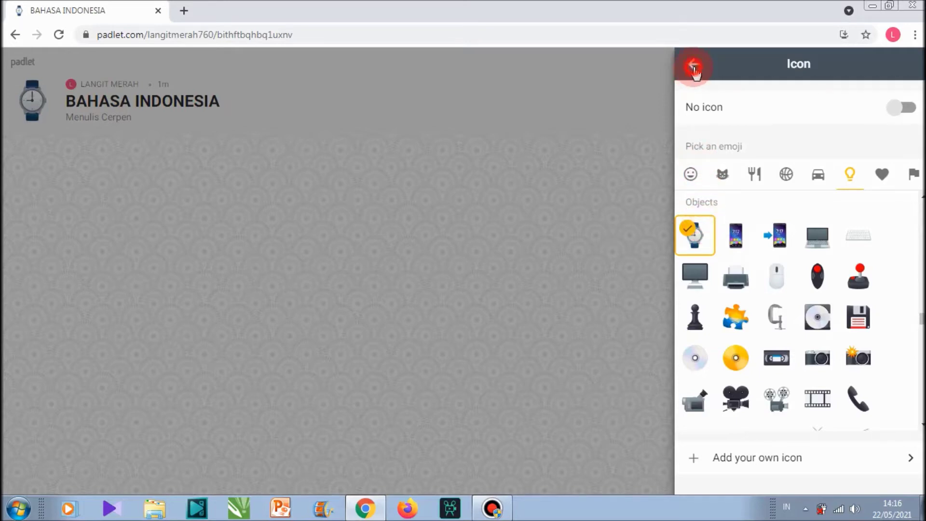
left_click(693, 64)
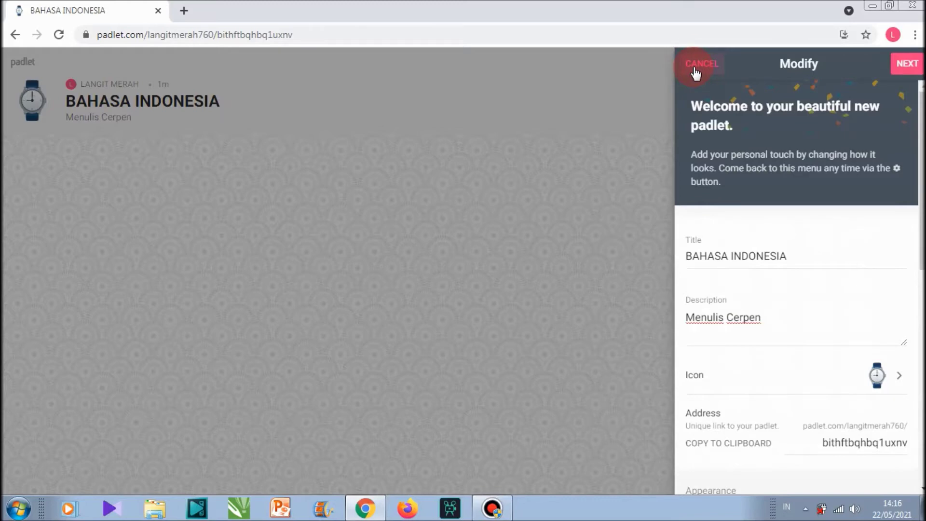
Set the padlet's wallpaper to the Map picture and return to the padlet settings
scroll(876, 198, "down", 2)
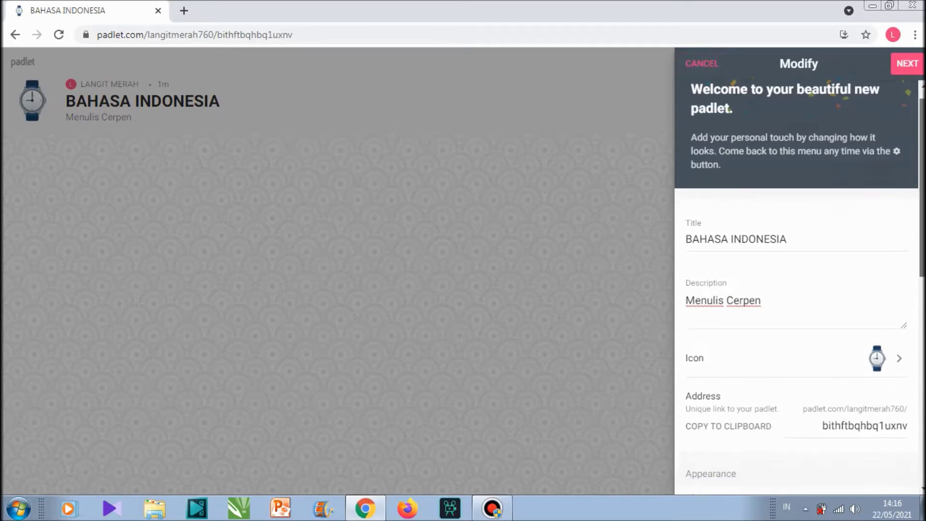
scroll(801, 285, "down", 2)
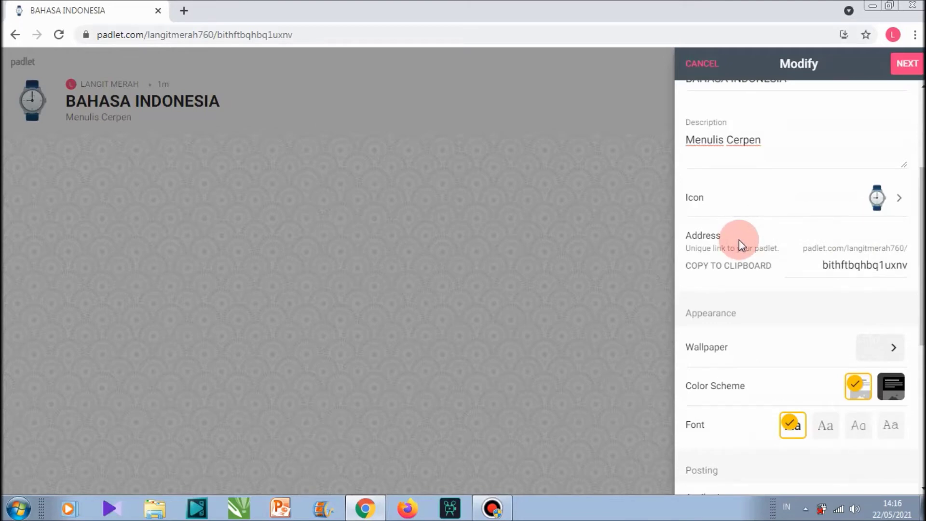
left_click(812, 279)
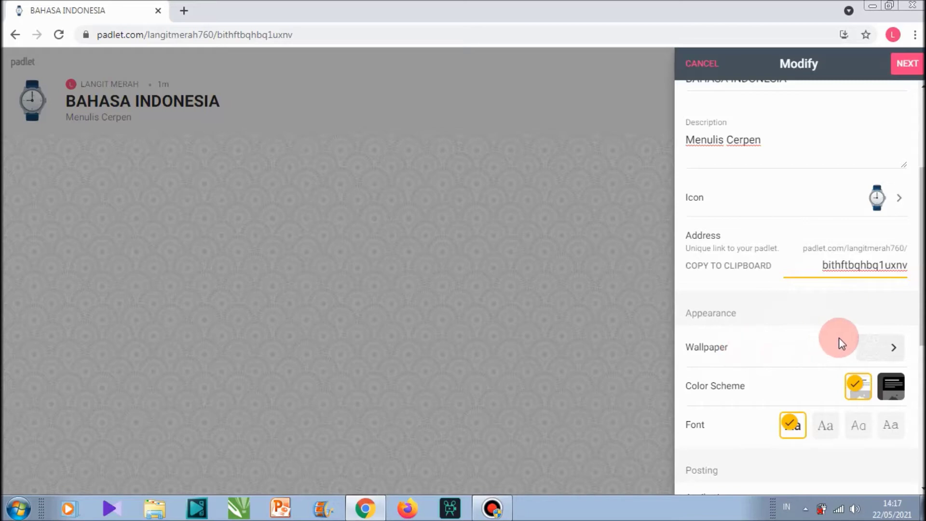
left_click(894, 352)
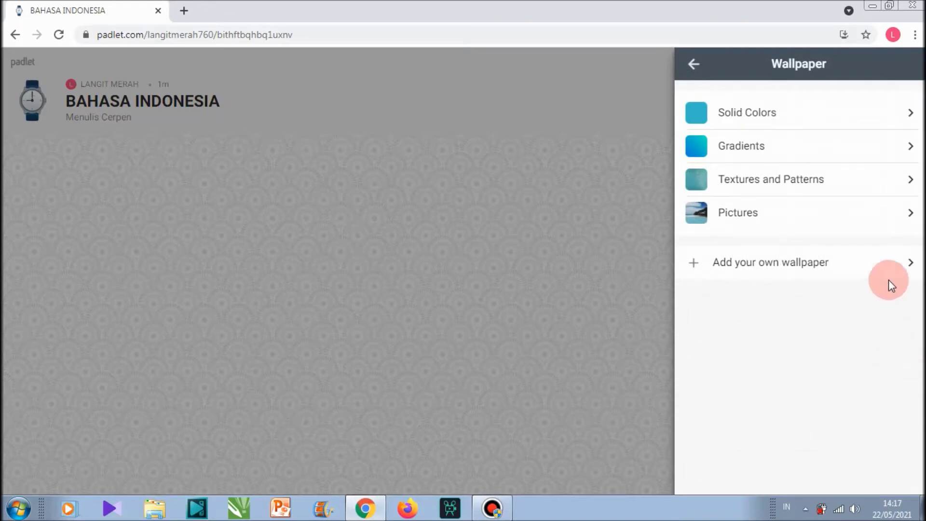
left_click(903, 212)
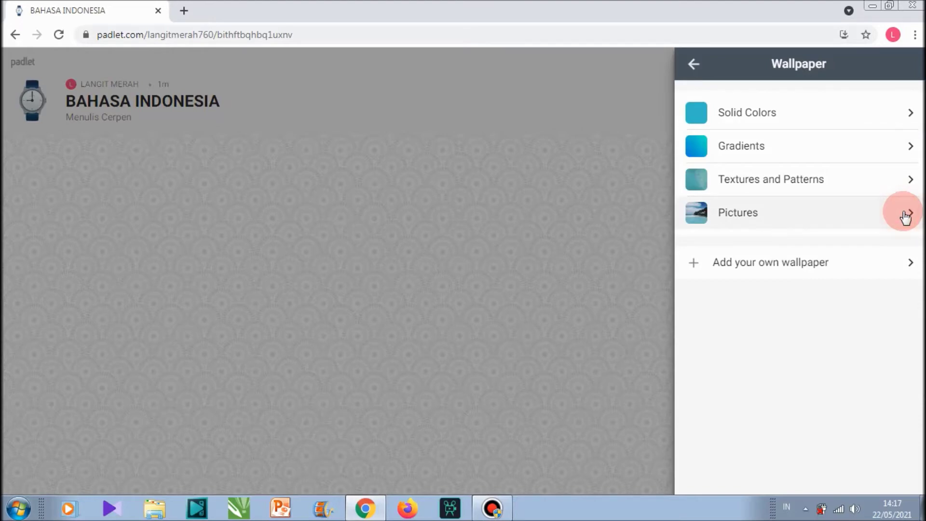
left_click_drag(918, 115, 920, 189)
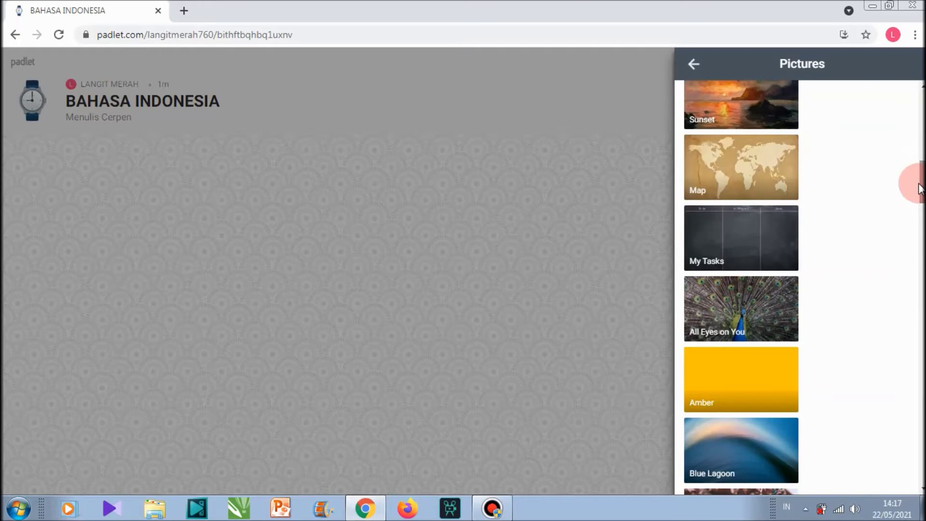
left_click(769, 184)
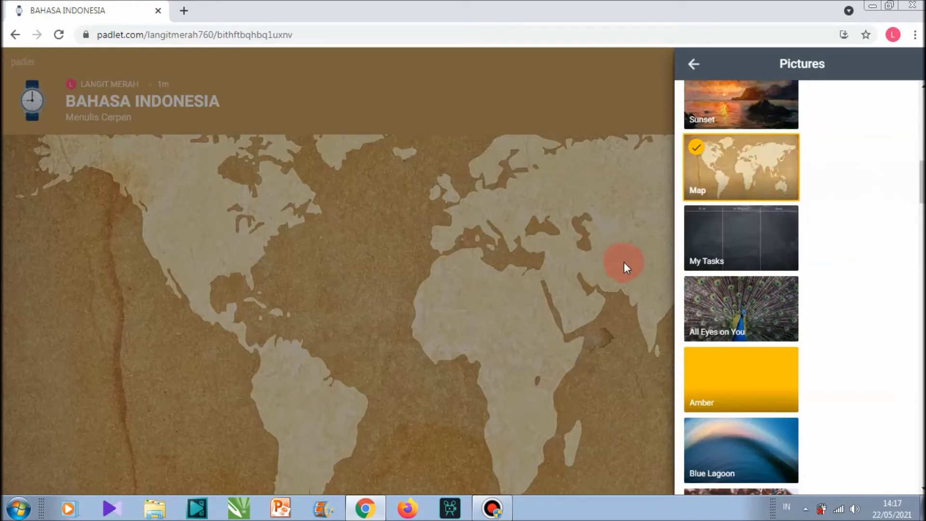
scroll(900, 217, "down", 2)
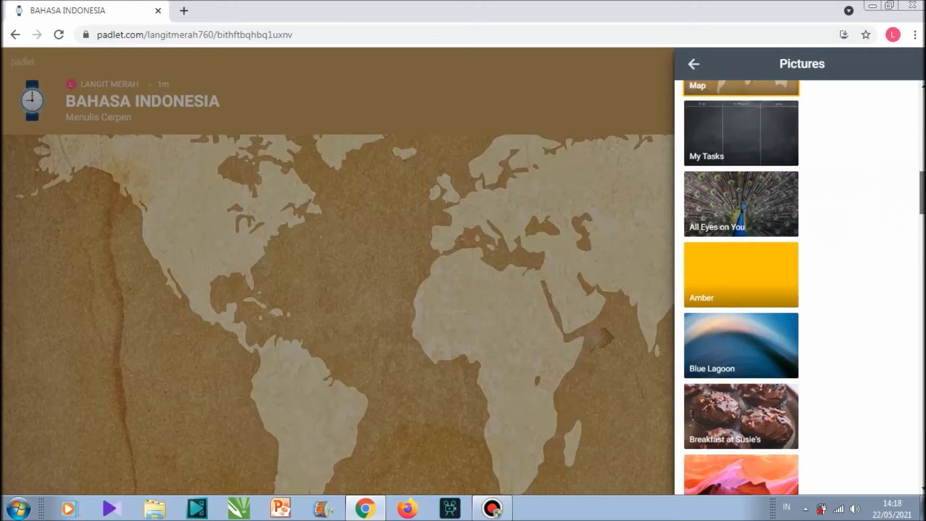
left_click(693, 67)
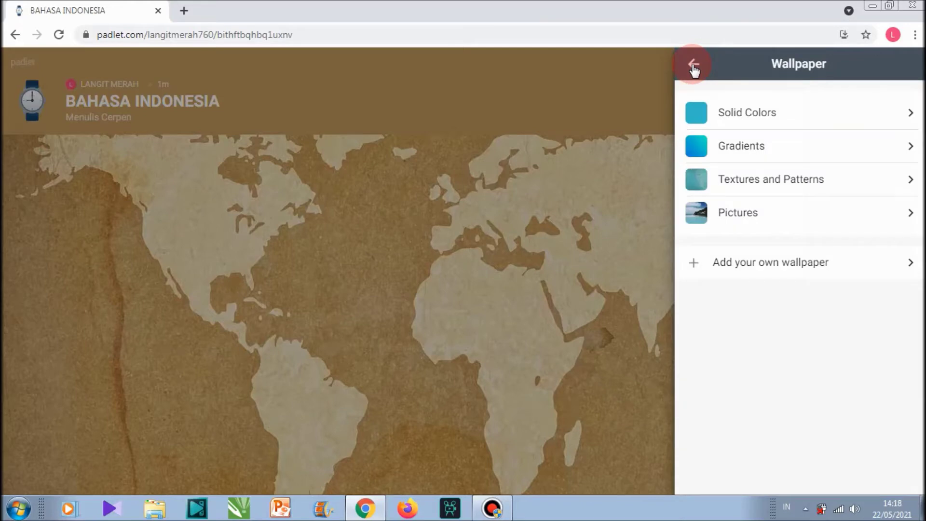
left_click(693, 68)
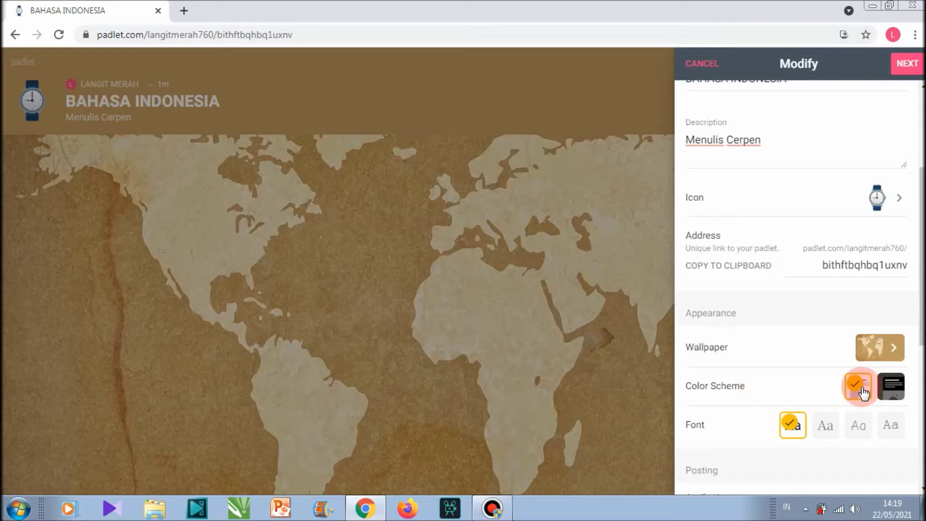
Change the padlet's font to the second style, a serif typeface
left_click_drag(922, 322, 922, 414)
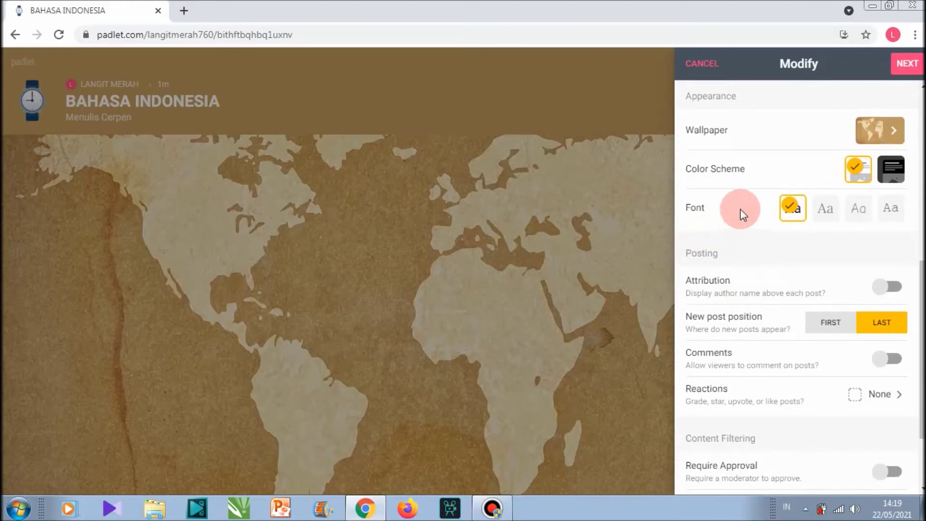
left_click(822, 215)
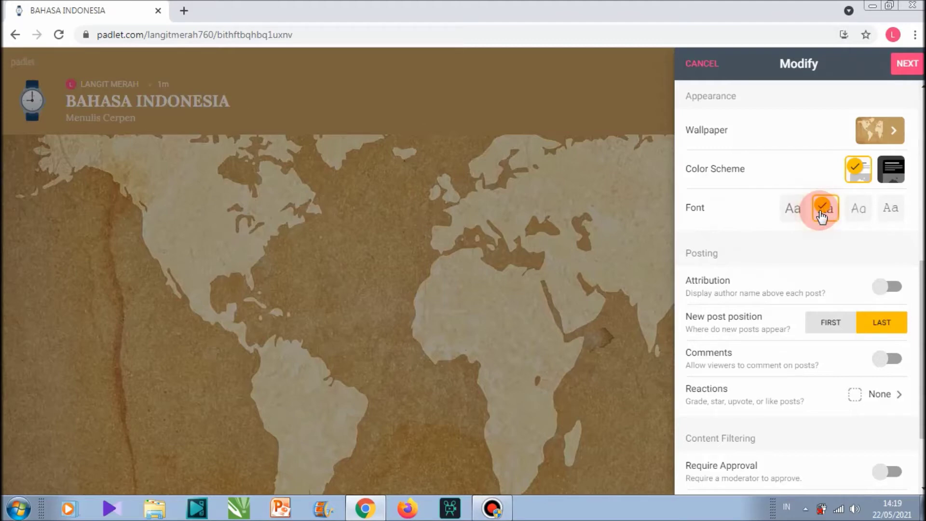
Set the padlet's font to the third, handwritten style and enable comments on posts, finishing the setup to start posting
left_click(856, 218)
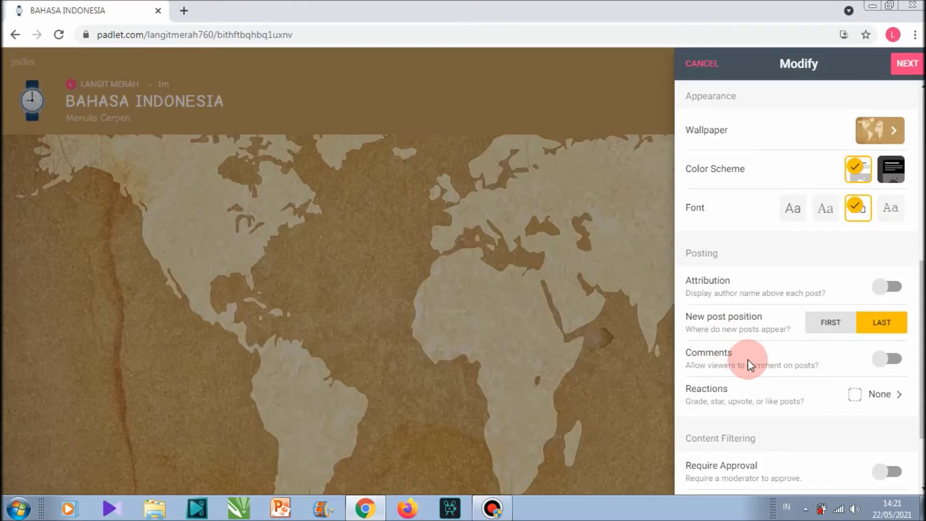
left_click(899, 363)
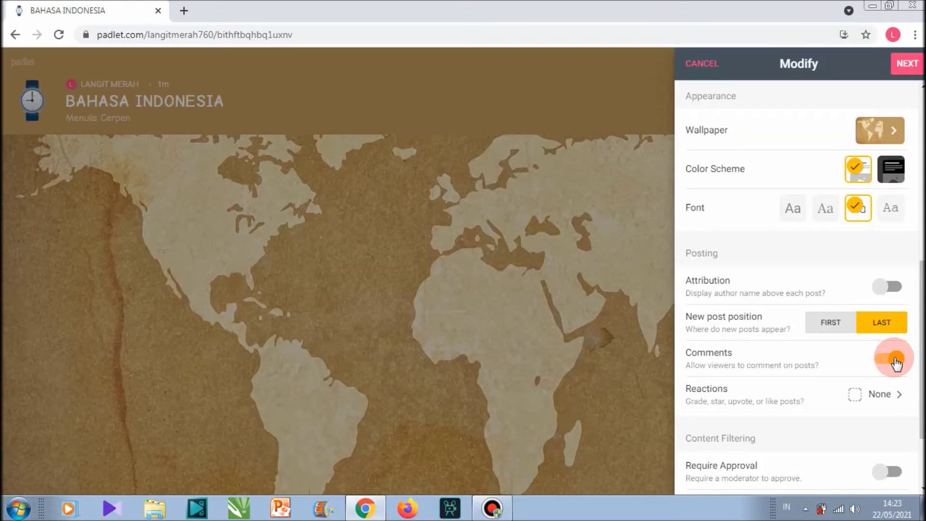
scroll(916, 359, "down", 2)
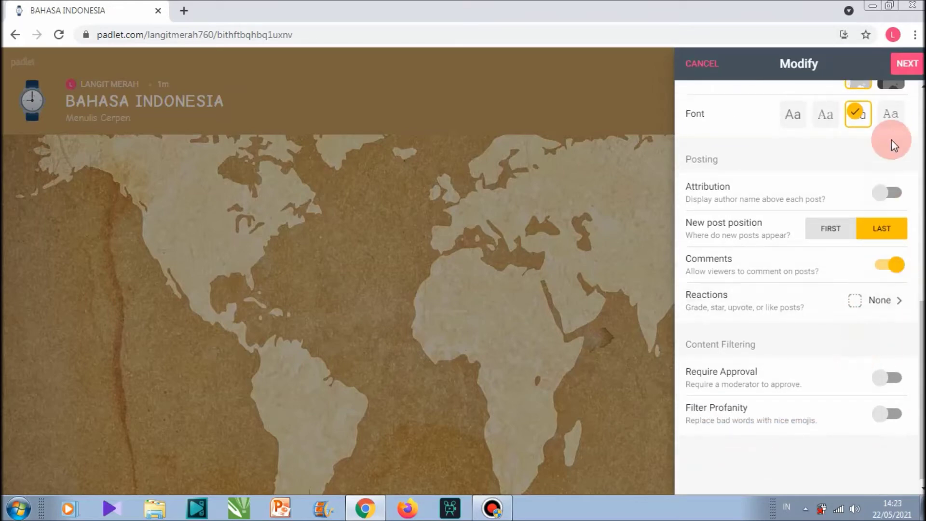
left_click(908, 73)
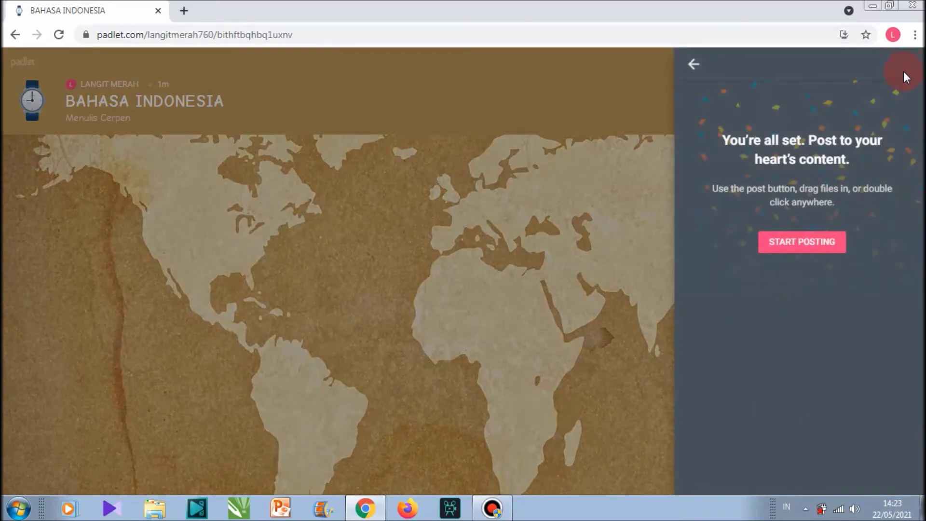
left_click(815, 246)
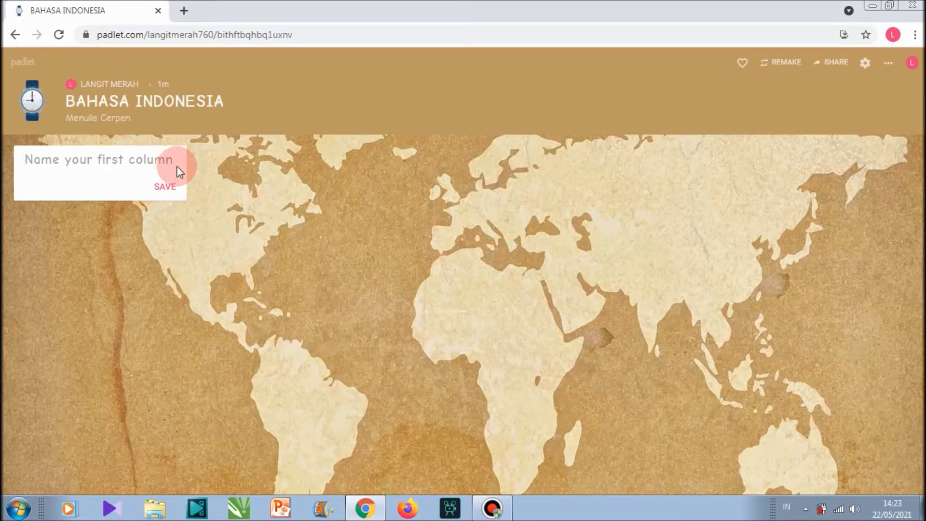
Name the padlet's first column Kelompok 1 and save it
type("K")
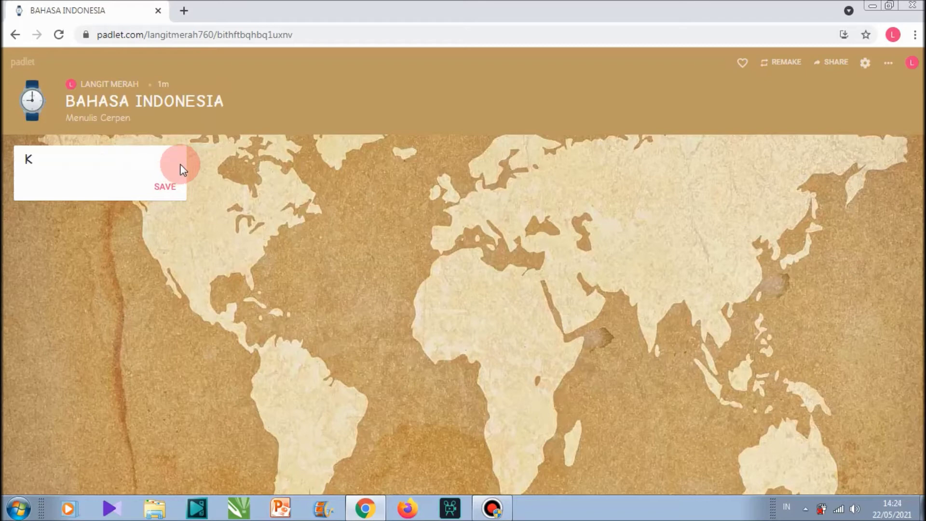
type("elompok 1")
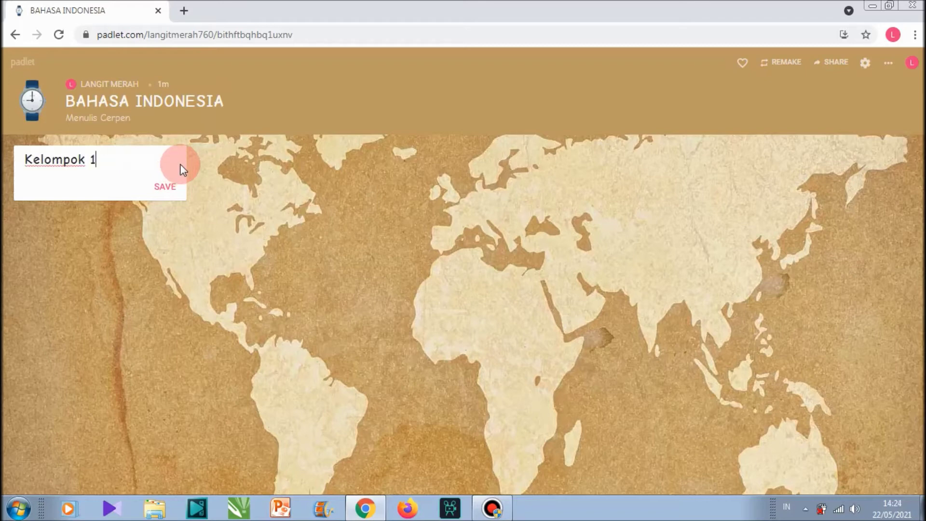
left_click(170, 188)
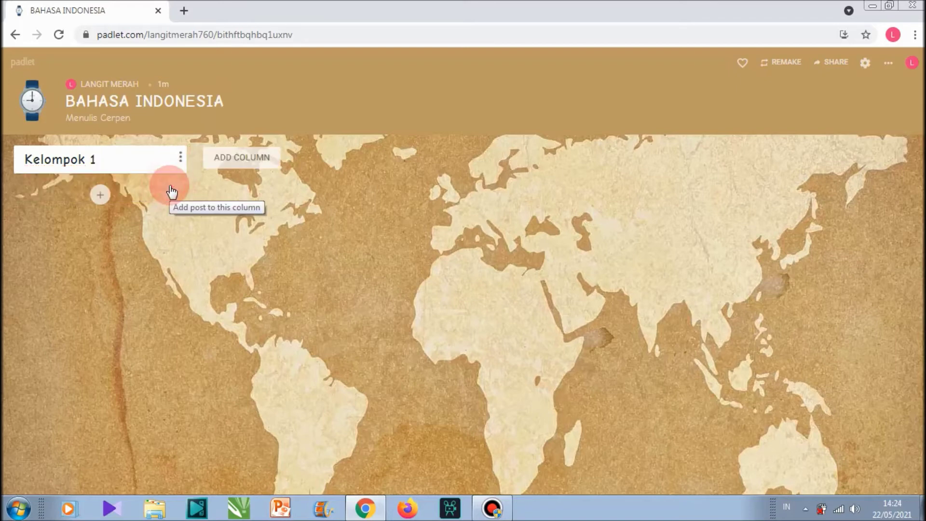
Add a second column named Kelompok 2 and save it
left_click(223, 159)
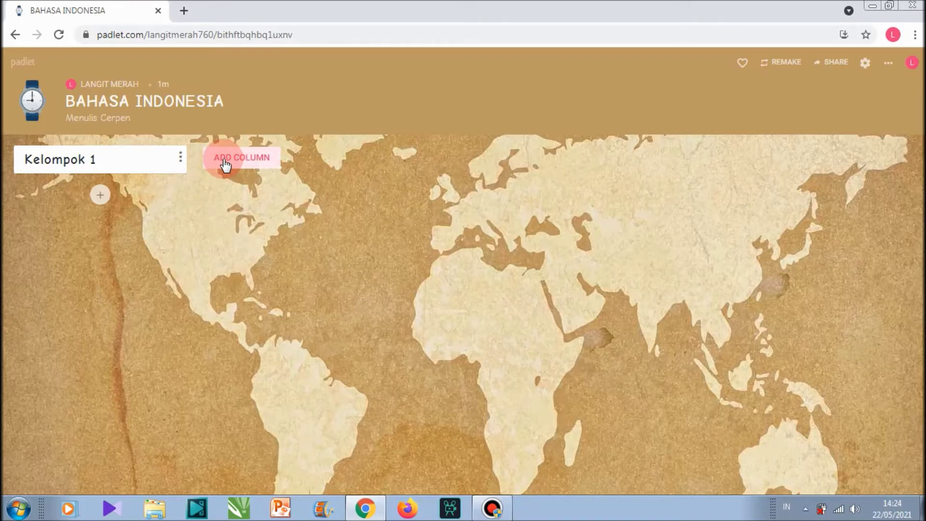
left_click(223, 160)
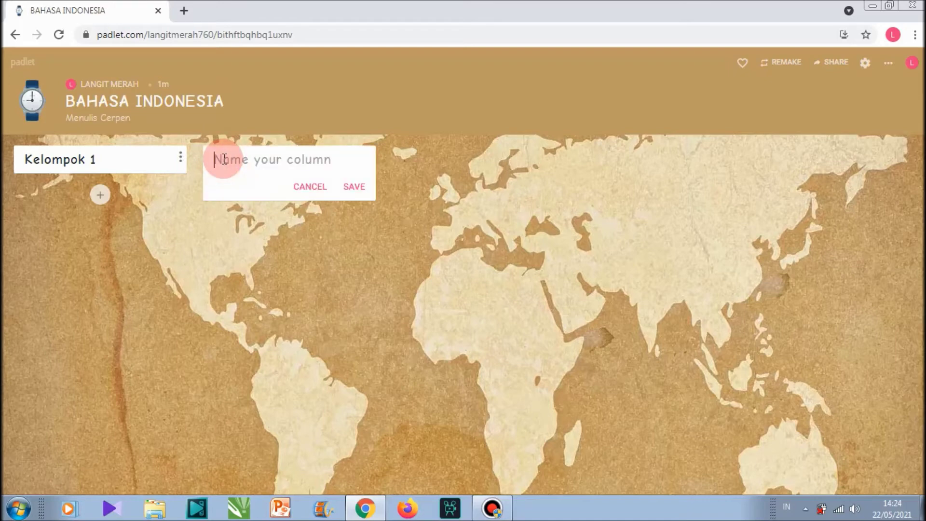
type("K")
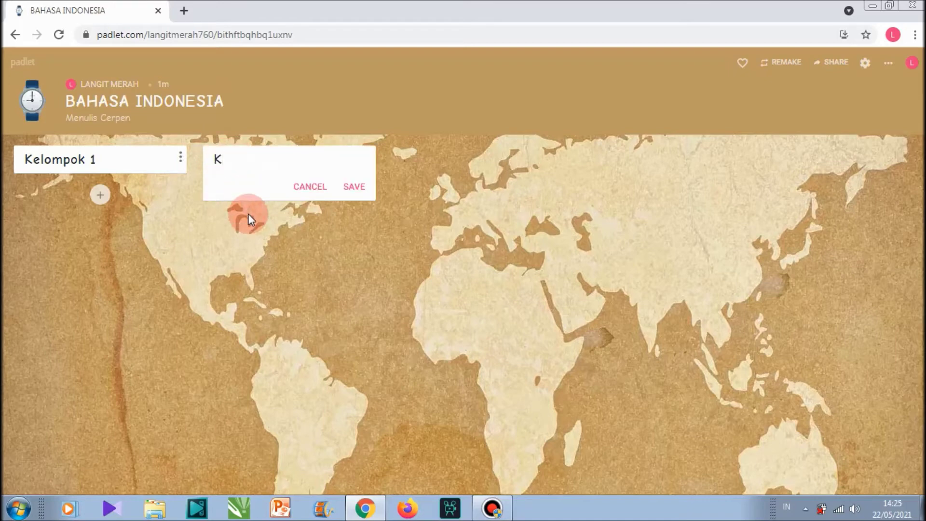
type("elompok 2")
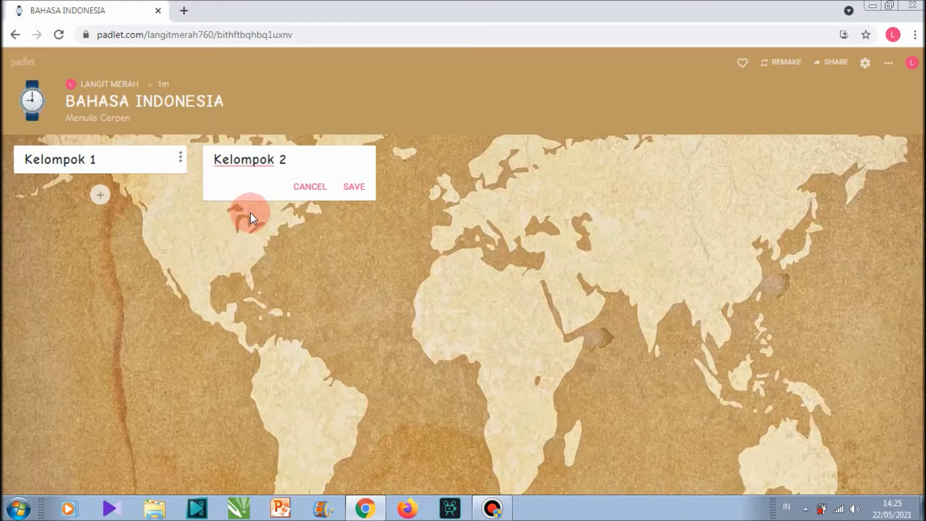
left_click(351, 188)
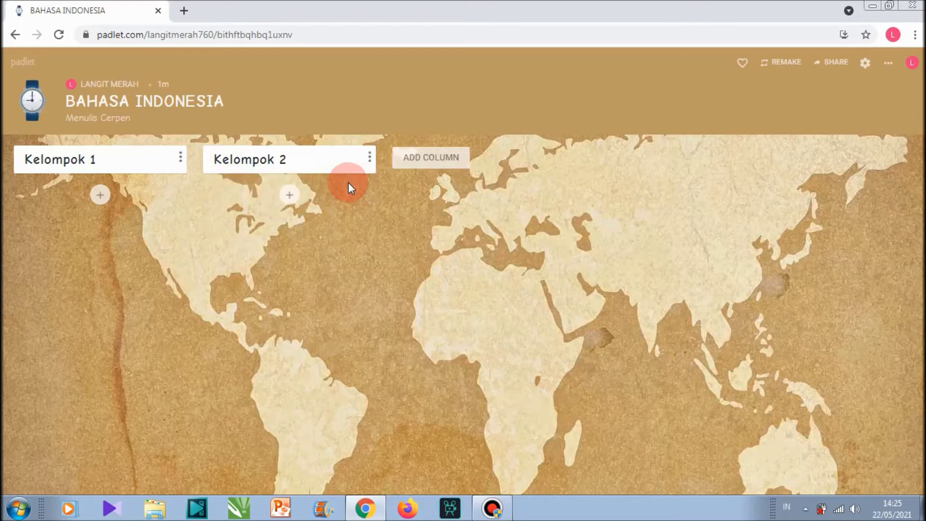
Add a third column named kelompok 3 and save it
left_click(424, 169)
type("k")
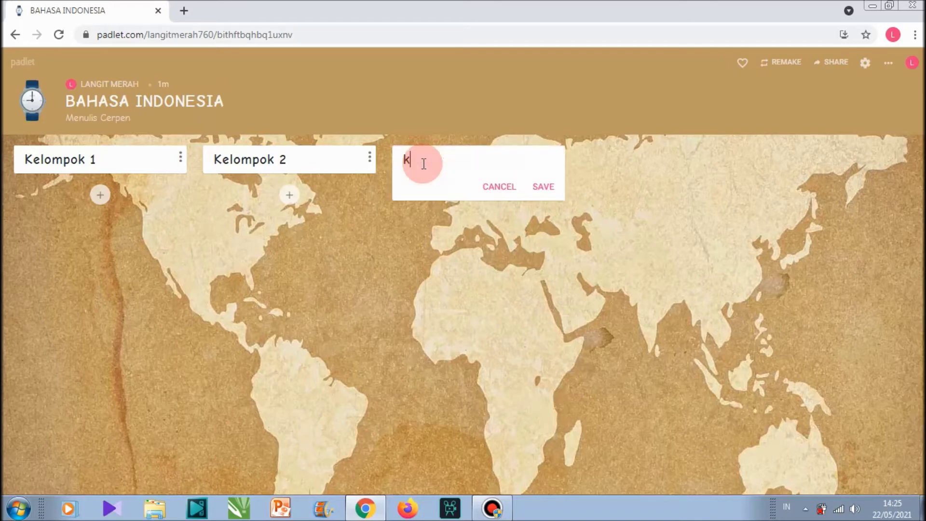
type("elompok 3")
left_click(499, 189)
left_click(547, 189)
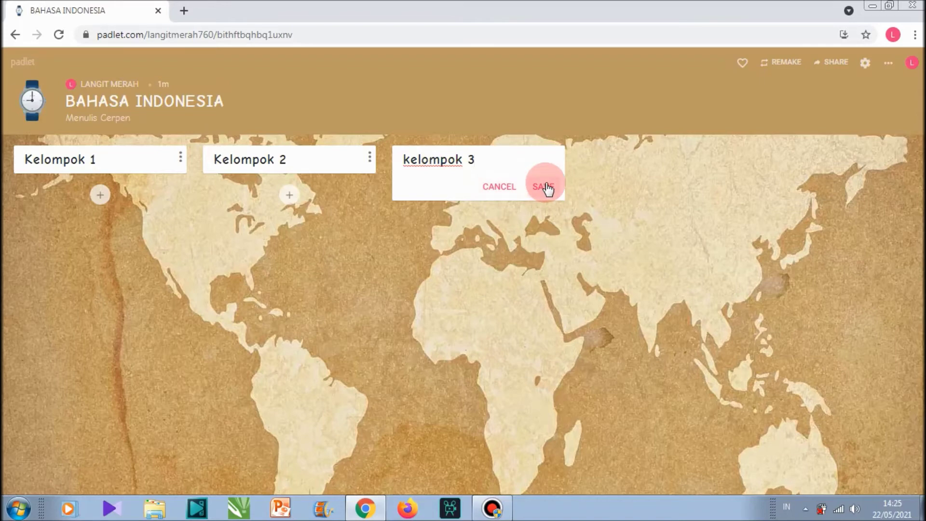
left_click(546, 188)
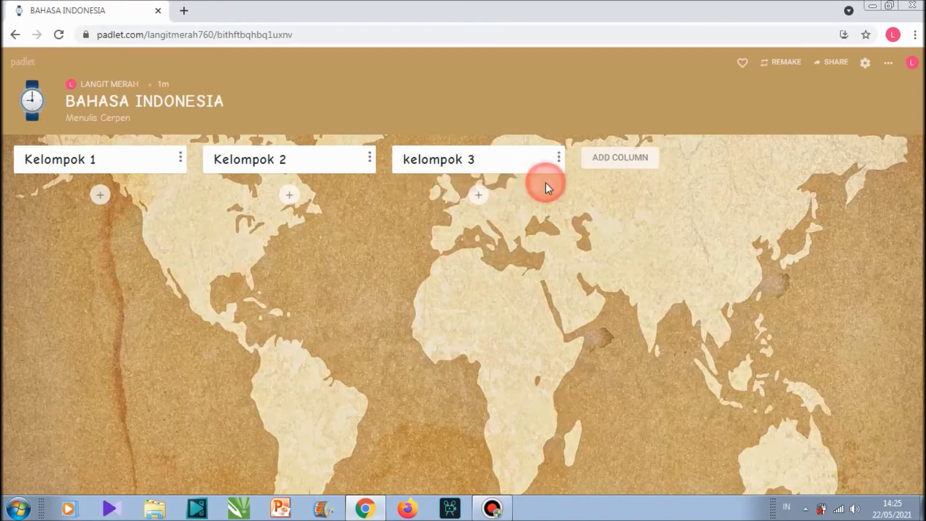
Add a fourth column named kelompok 4 and save it
left_click(598, 164)
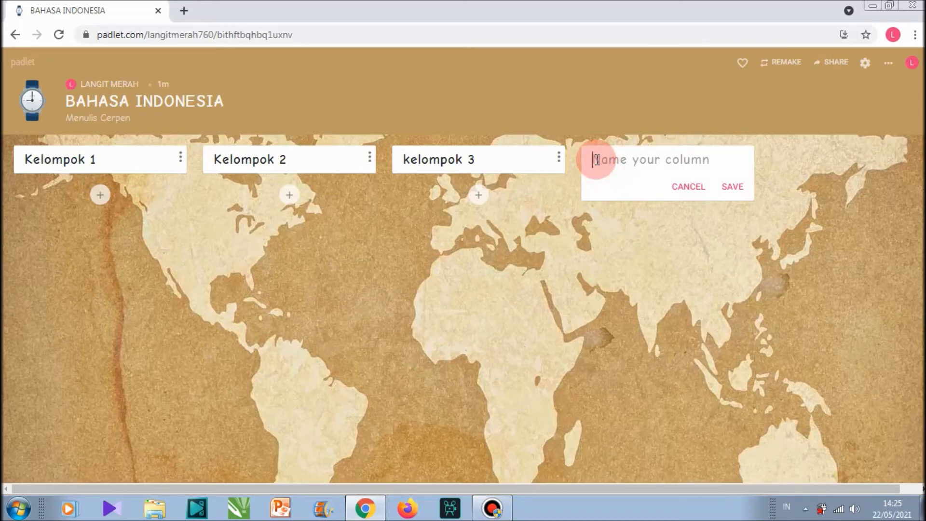
type("Kelompo")
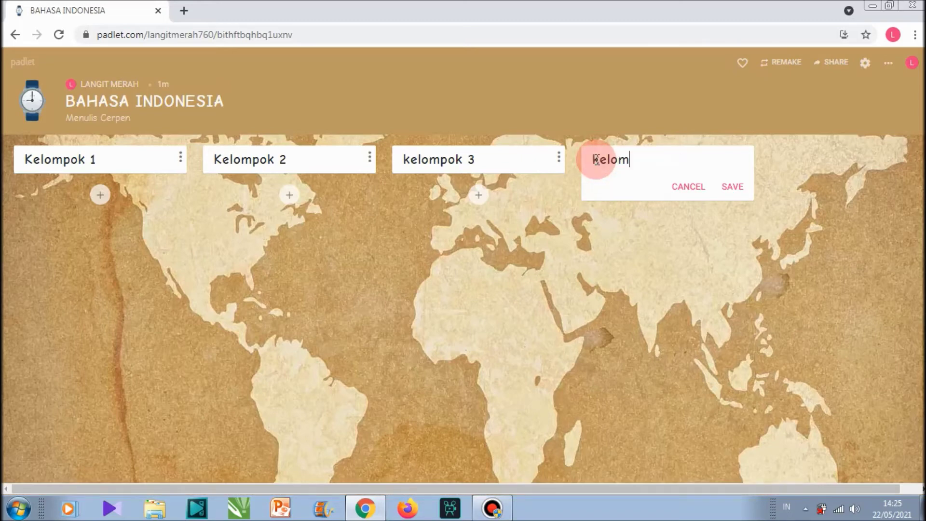
type("4")
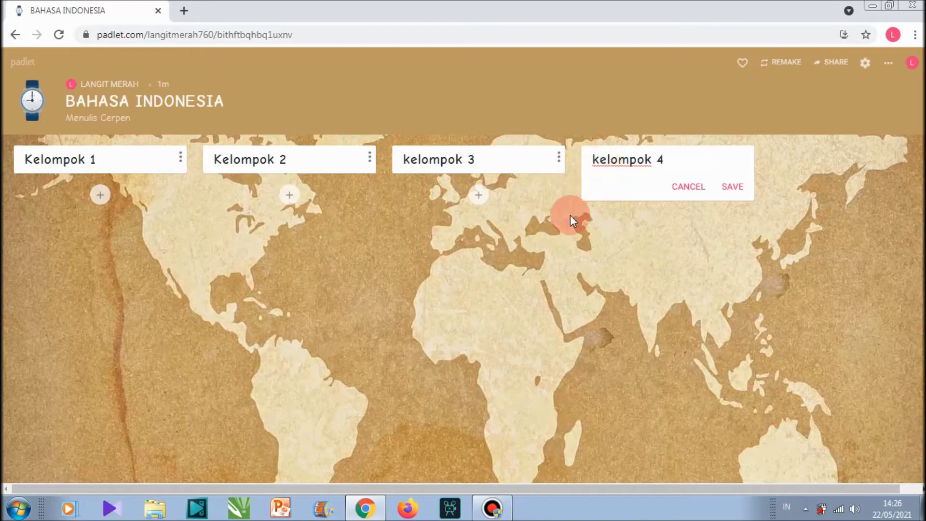
left_click(728, 189)
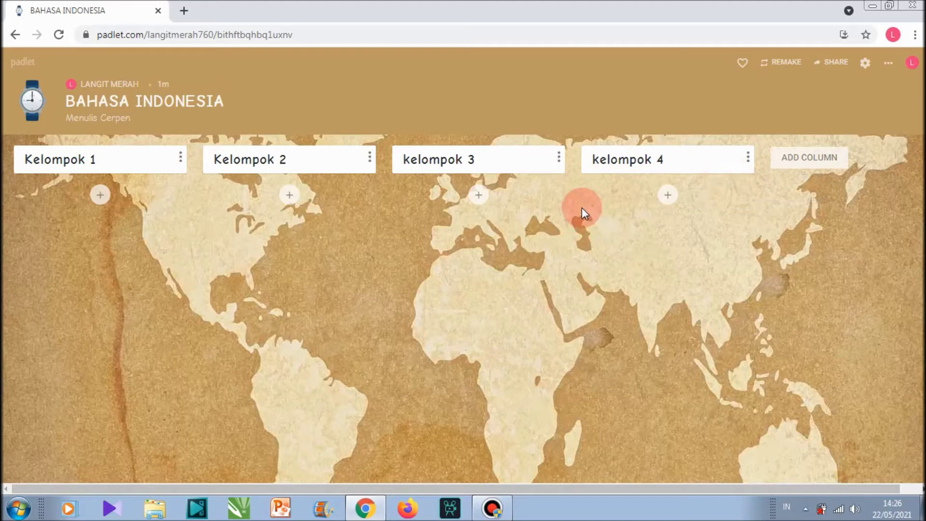
Create a post under Kelompok 1 titled Topik with the text "Temukan topik cerpen tersebut?"
left_click(101, 196)
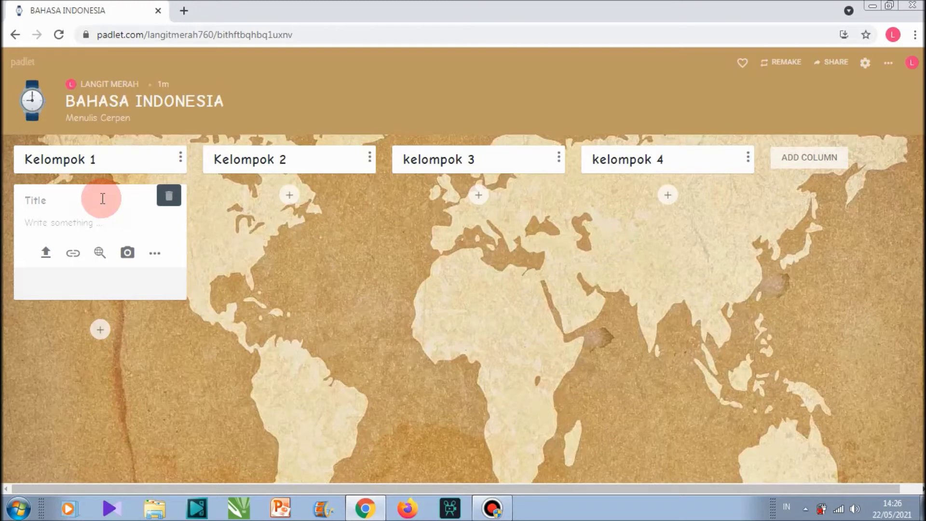
type("Topik")
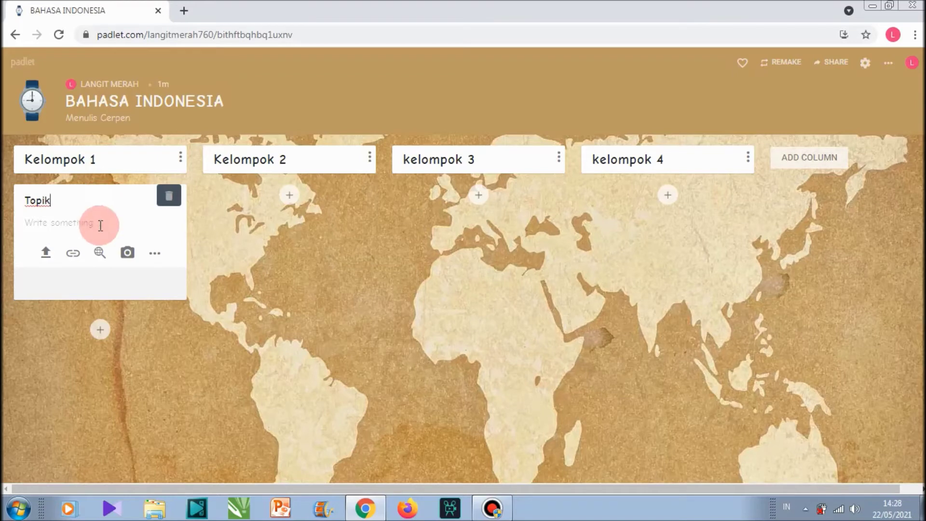
left_click(100, 225)
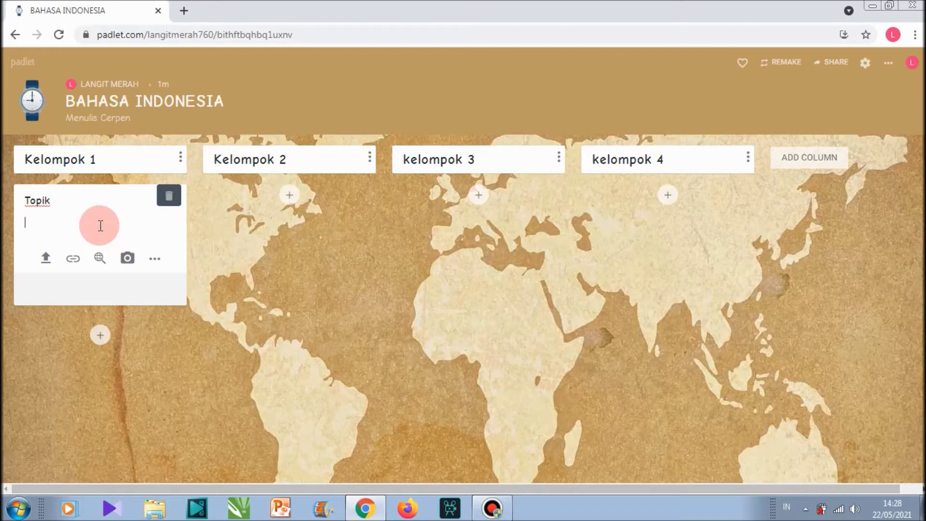
type("Temu")
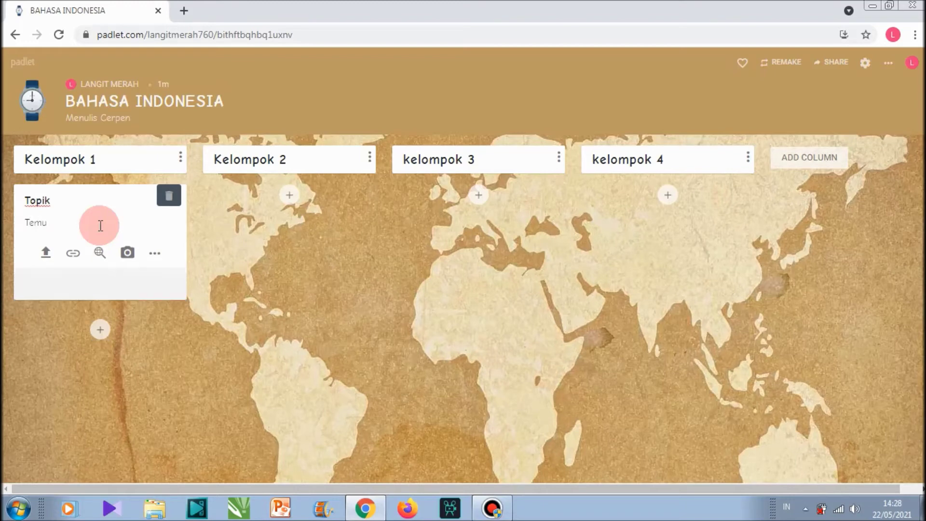
type("kan topik cerpen tersebut?")
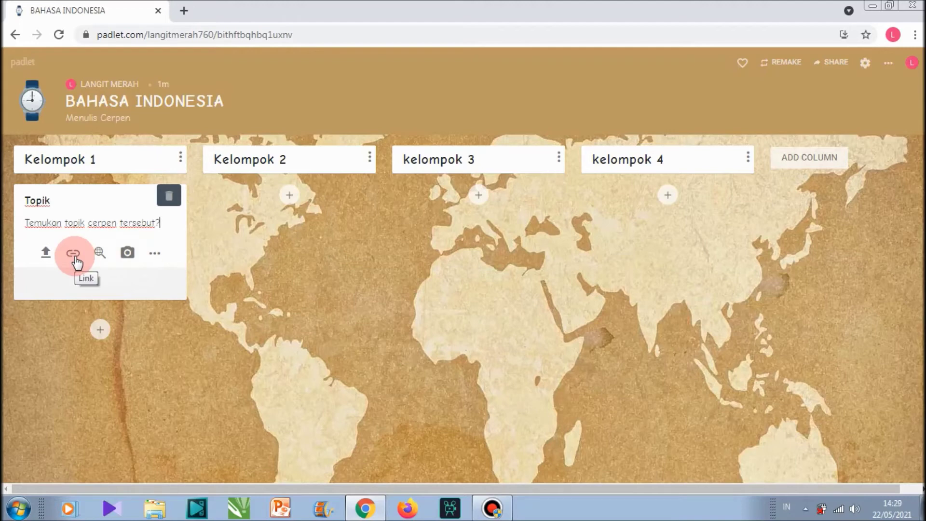
View the full list of attachment options for the Topik post, closing it and dismissing the clipboard permission request
left_click(155, 255)
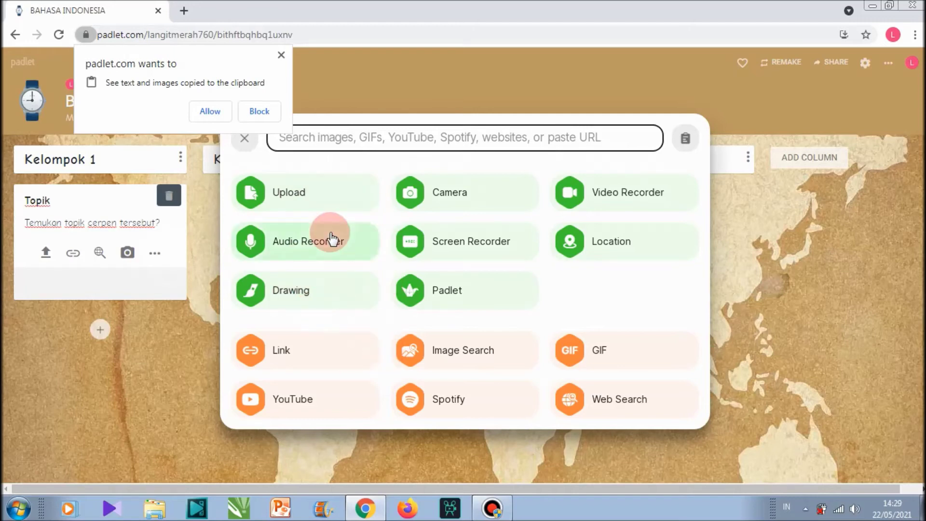
left_click(244, 138)
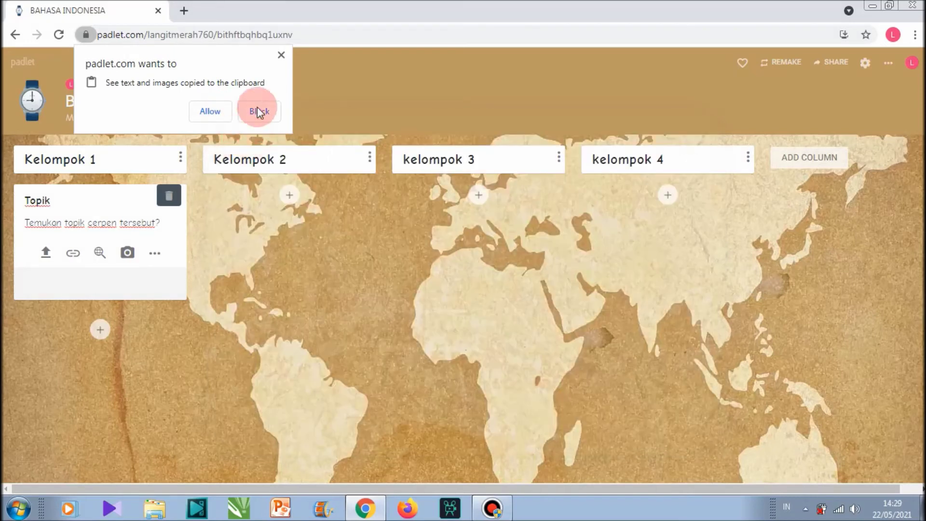
left_click(281, 54)
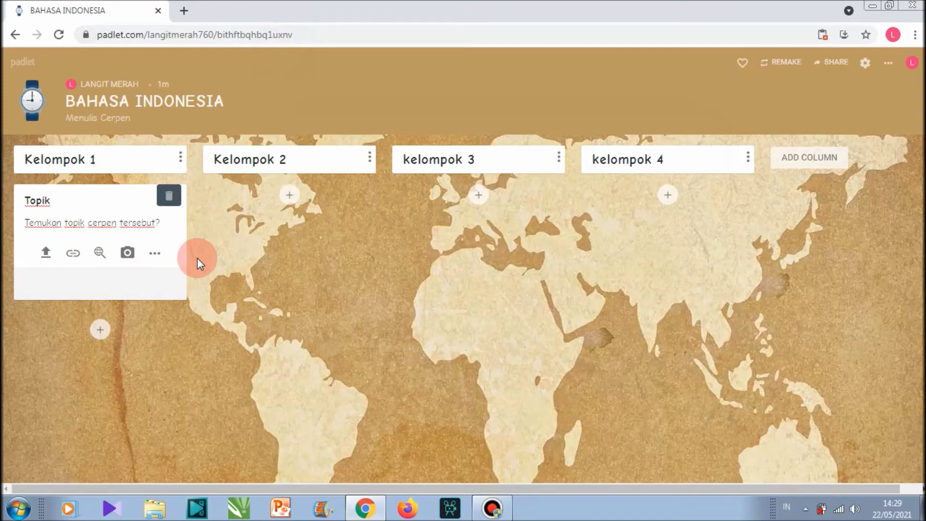
Publish the Topik post and activate its comment field
left_click(214, 248)
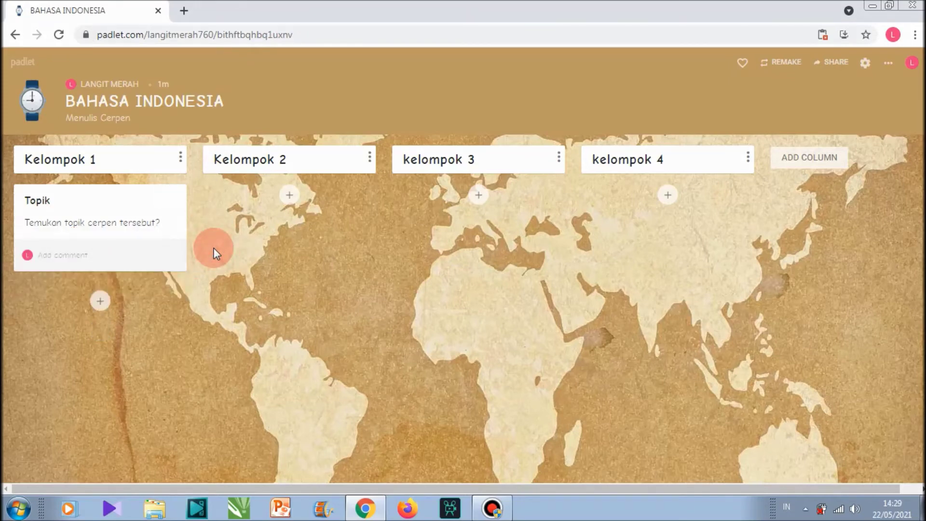
left_click(112, 258)
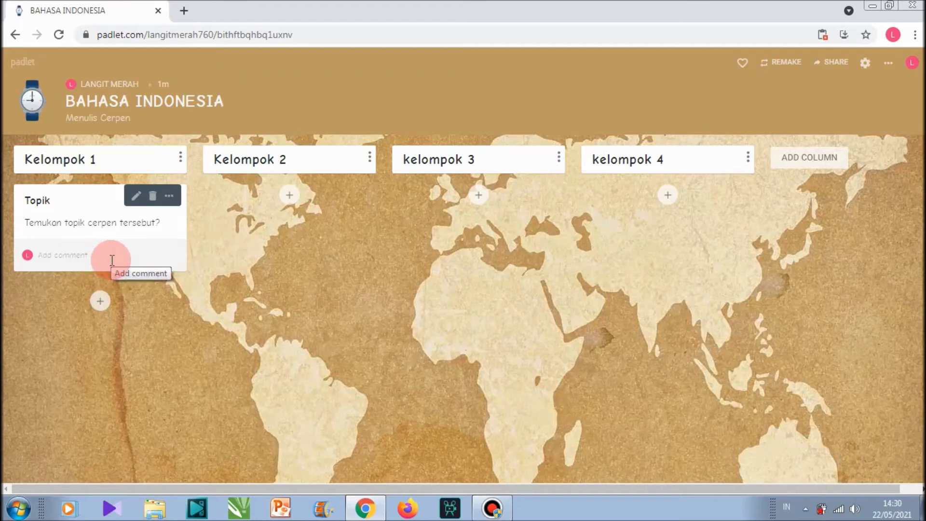
left_click(112, 261)
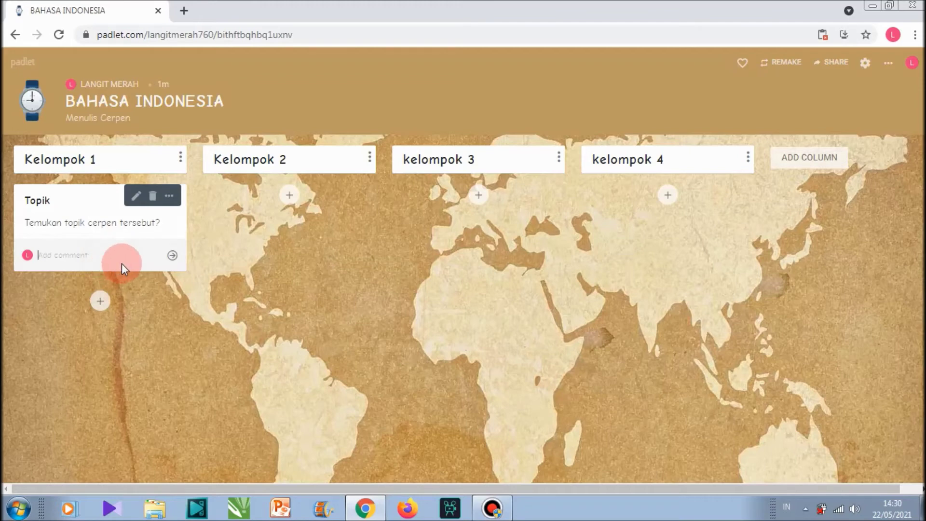
Add a second post under Kelompok 1 titled "Temukan tema dari cerpen tersebut?" and publish it
left_click(100, 302)
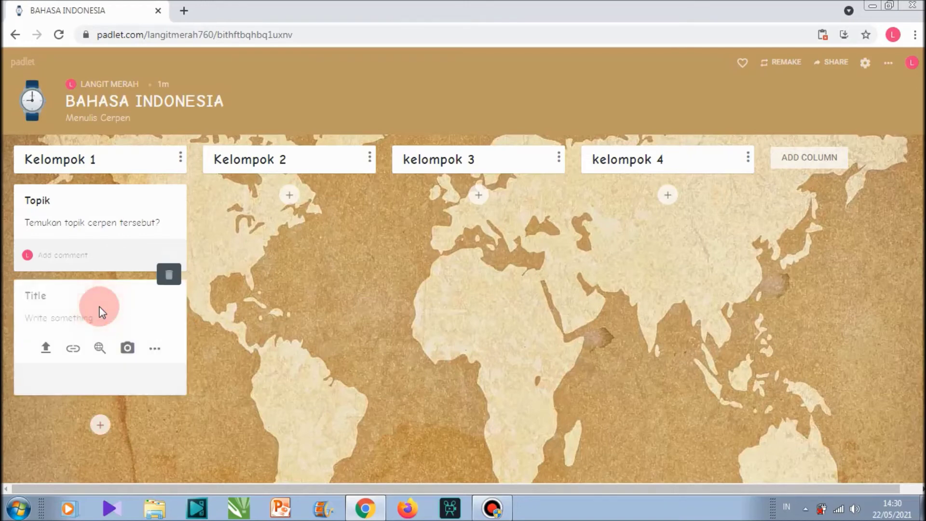
type("Te")
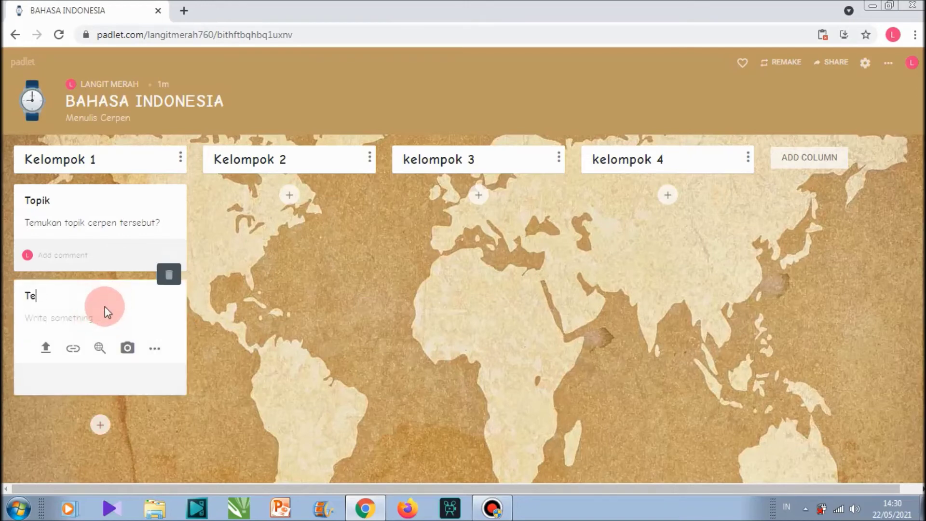
type("mukan tema dari cer")
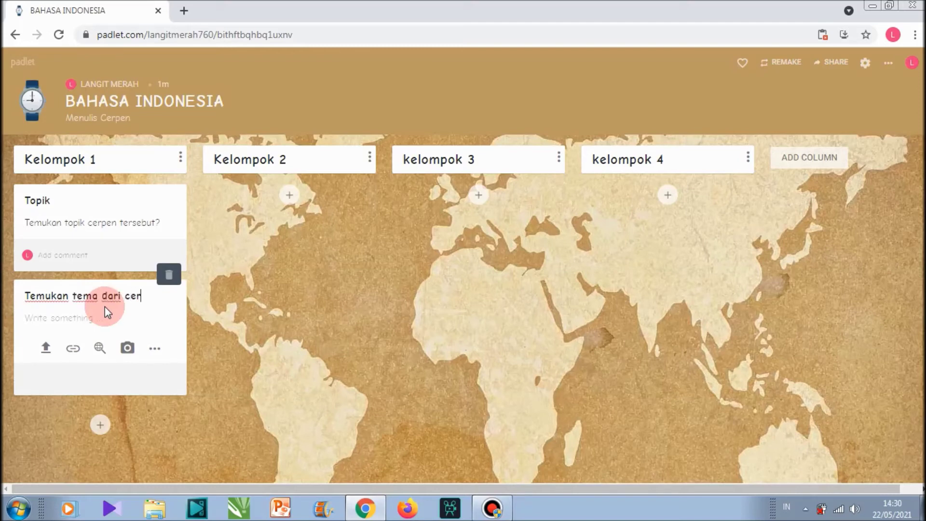
type("pen tersebut")
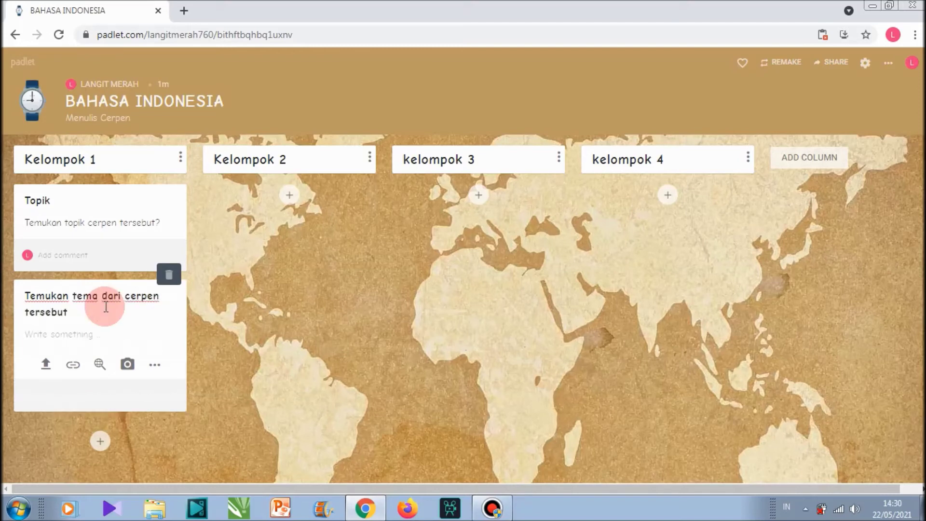
type("?")
left_click(200, 319)
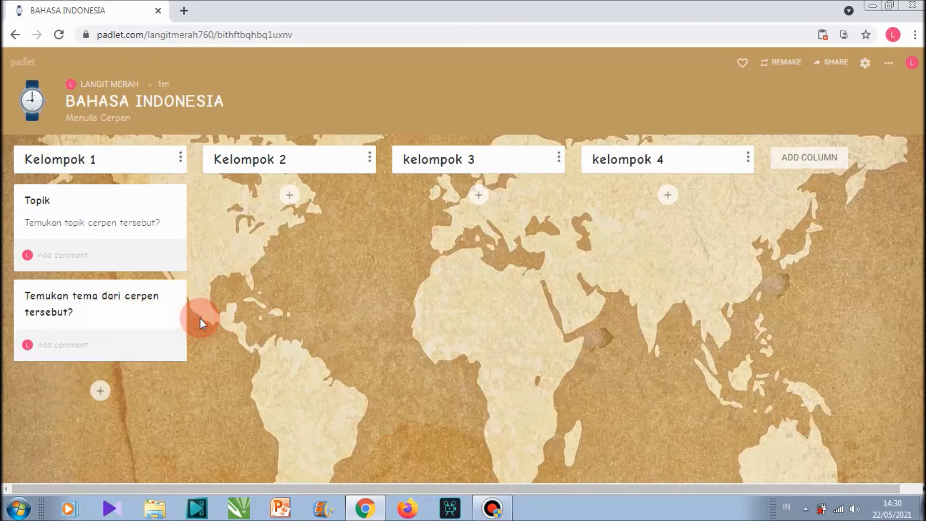
mouse_move(85, 357)
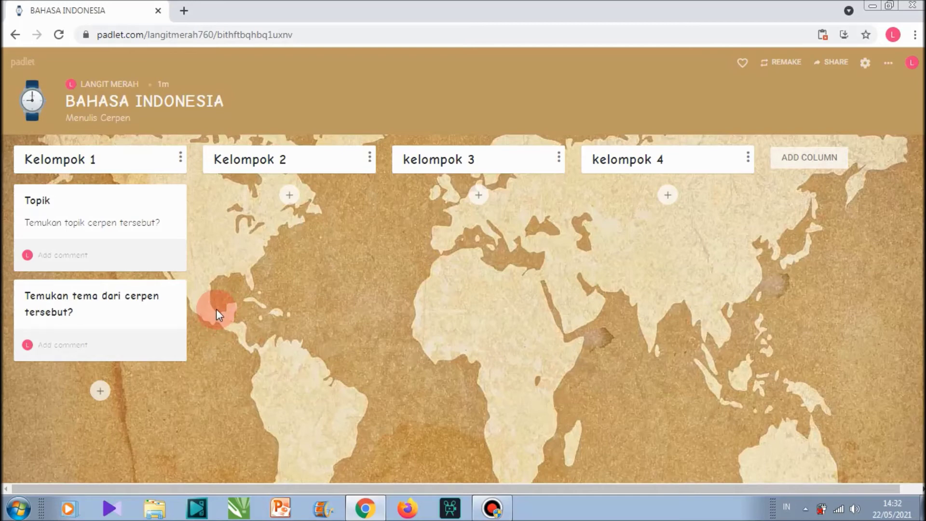
Publish a post under Kelompok 2 titled Pesan Moral with the text "Tulisan pesan moral dari cerpen tersebut?"
left_click(289, 197)
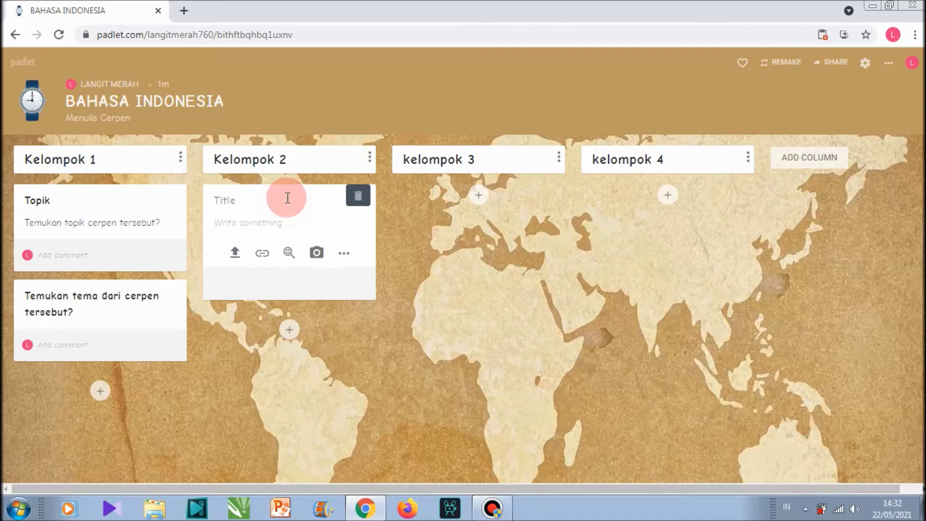
type("Pesan Moral")
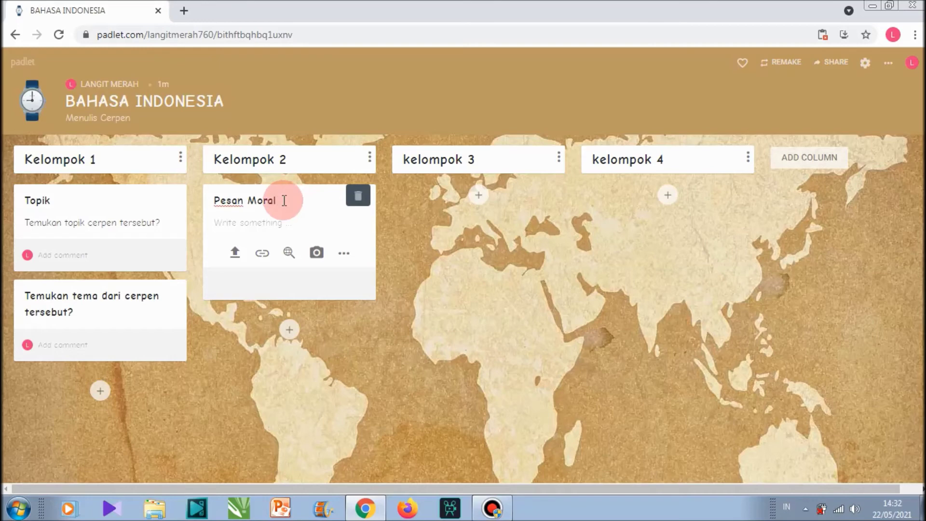
left_click(273, 224)
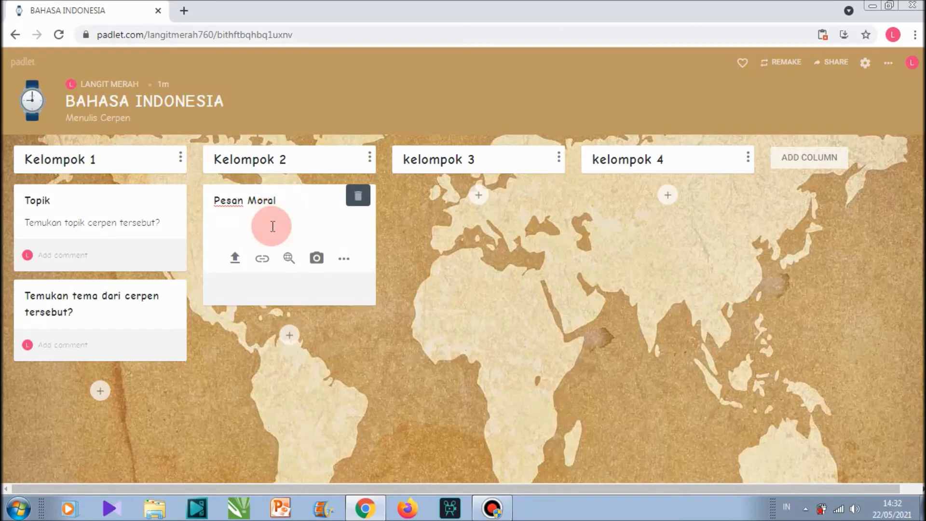
type("Tu")
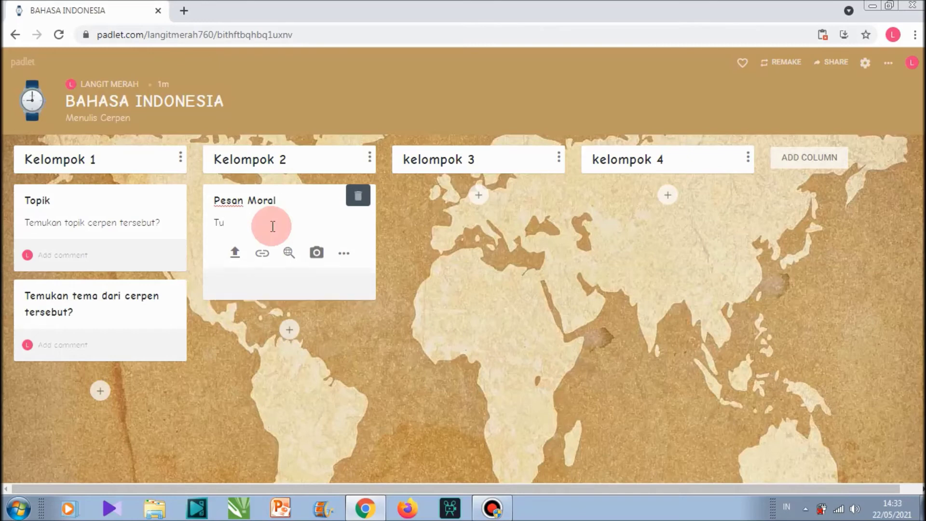
type("lisan pesan moral dari cerpen te")
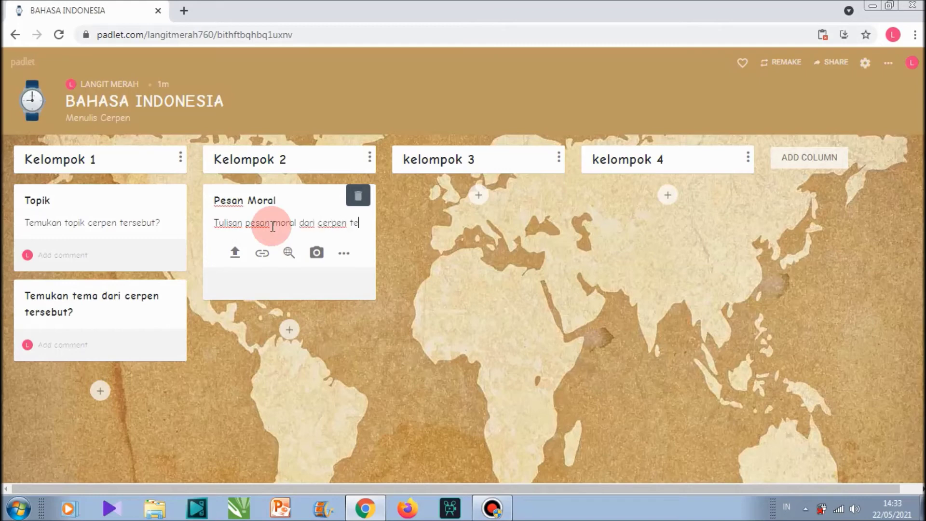
type("rsebut?")
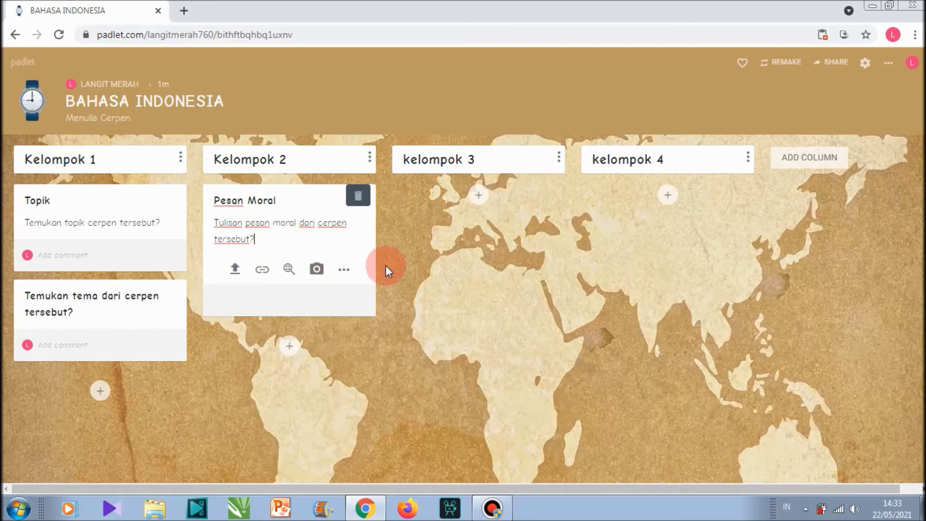
left_click(400, 268)
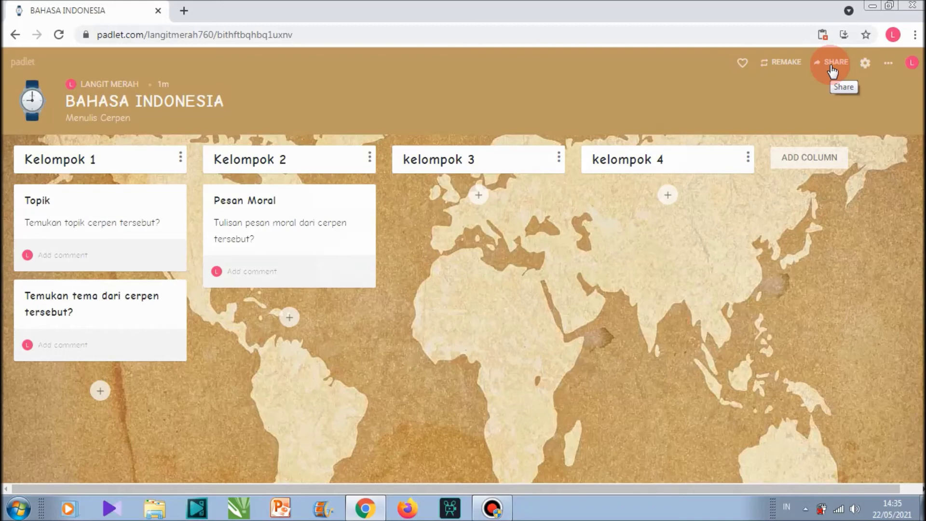
Examine the padlet's privacy, sharing and export options, including the link and QR code choices, and return to the board
left_click(832, 71)
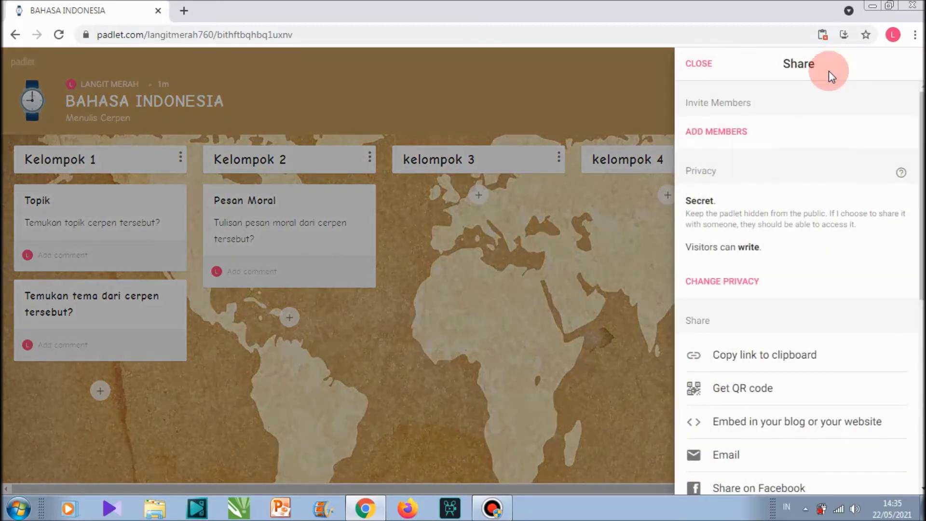
scroll(868, 96, "down", 2)
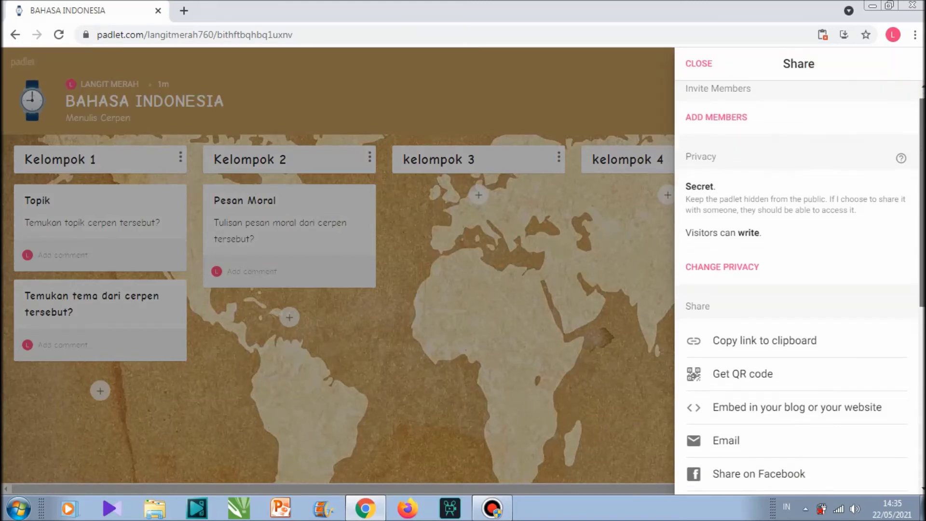
scroll(848, 173, "down", 2)
left_click(852, 194)
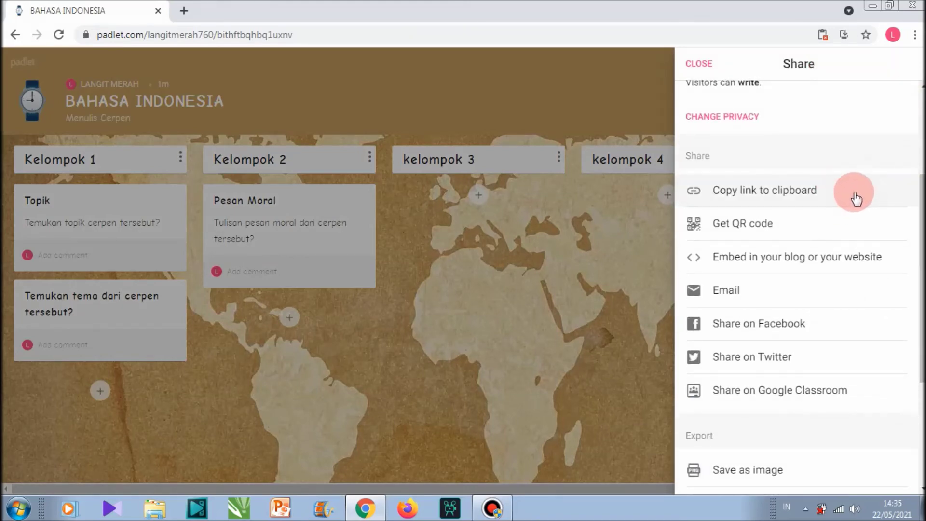
left_click(856, 197)
left_click(795, 228)
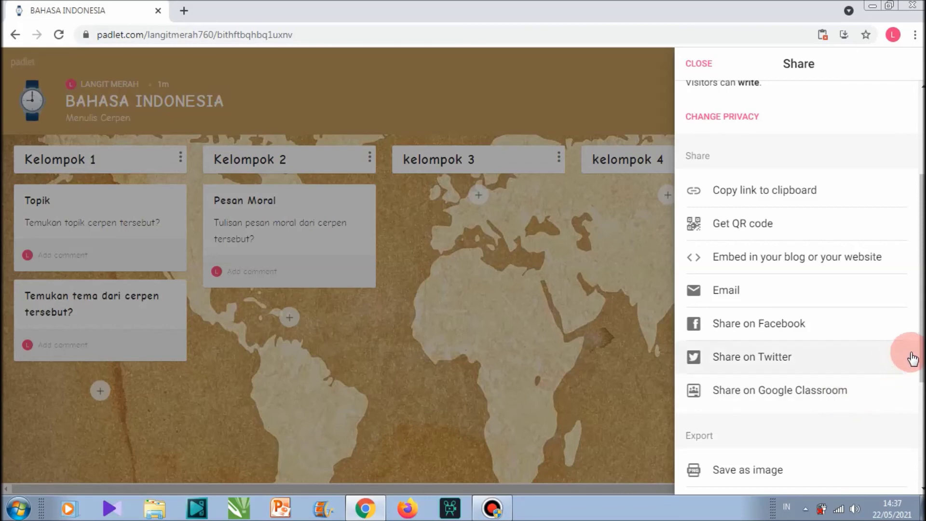
scroll(913, 354, "down", 2)
scroll(912, 354, "down", 2)
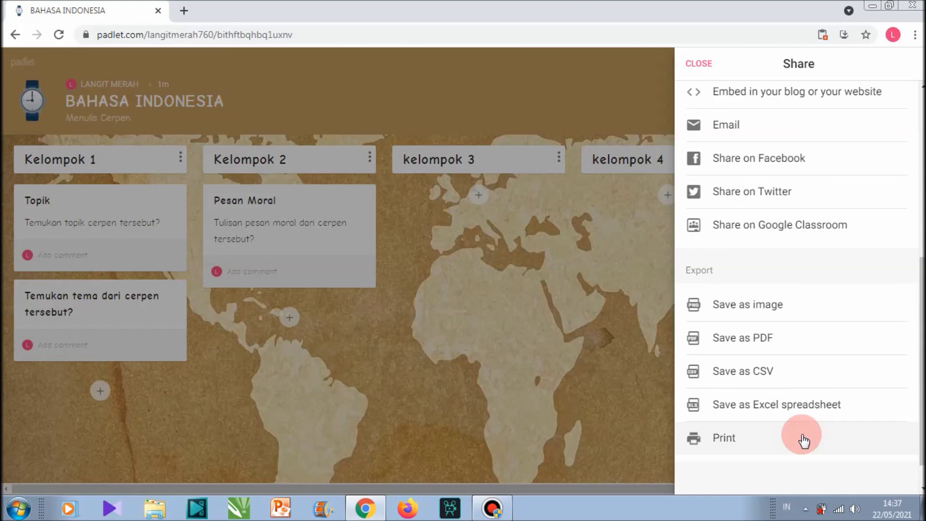
left_click(699, 64)
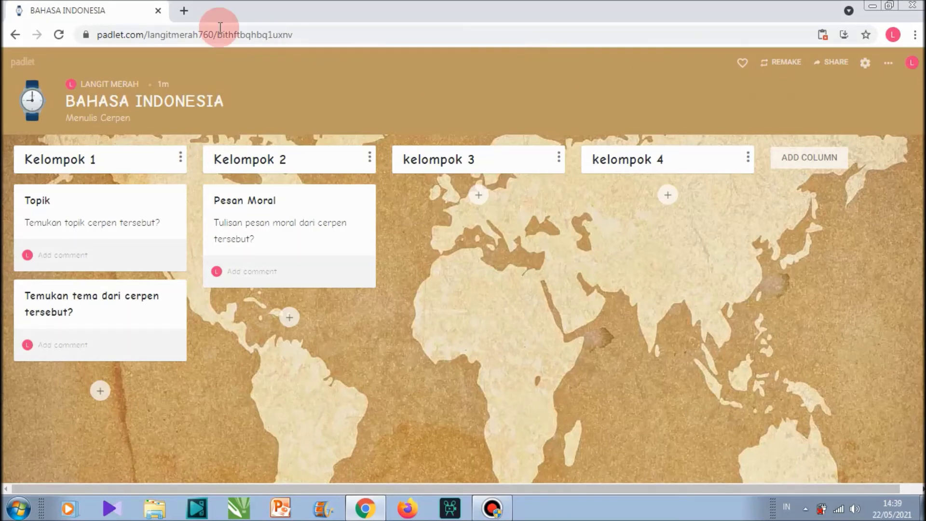
Return to the dashboard and delete the BAHASA INDONESIA padlet, entering the requested confirmation code
left_click(19, 67)
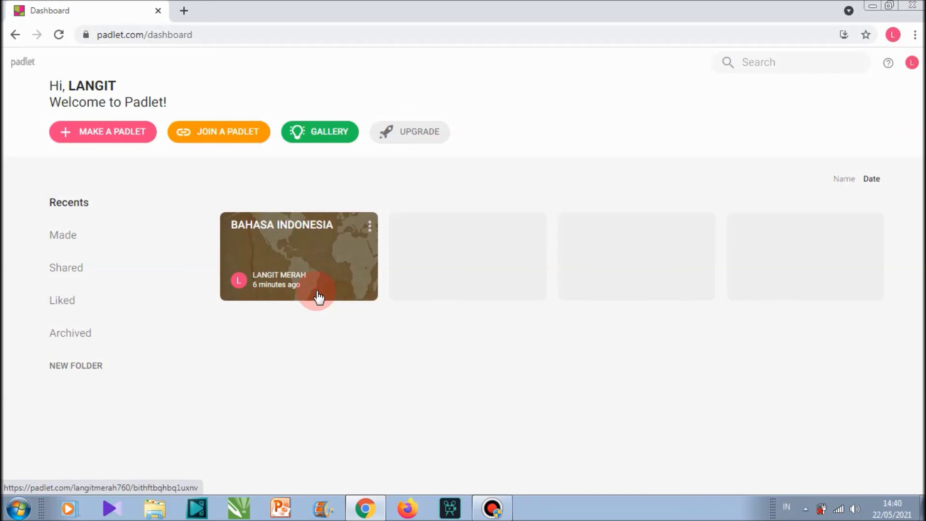
left_click(370, 227)
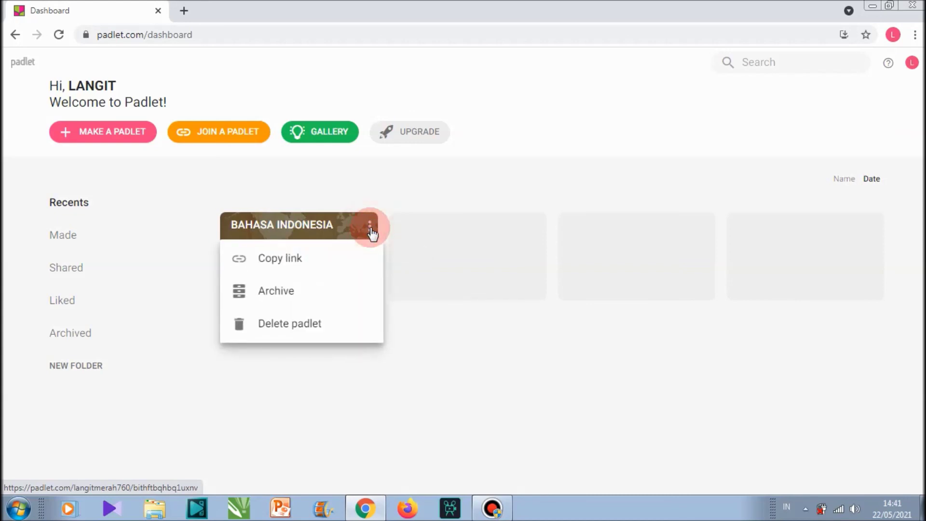
left_click(345, 327)
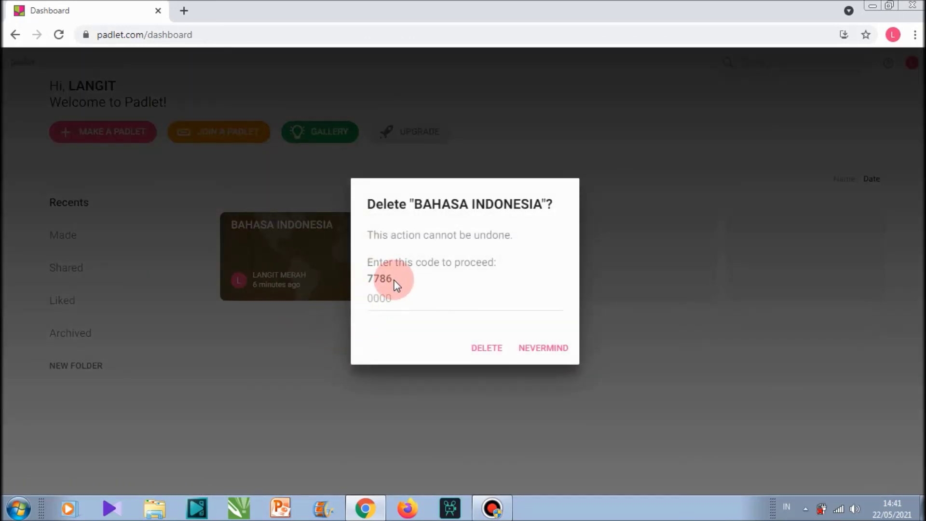
left_click(398, 298)
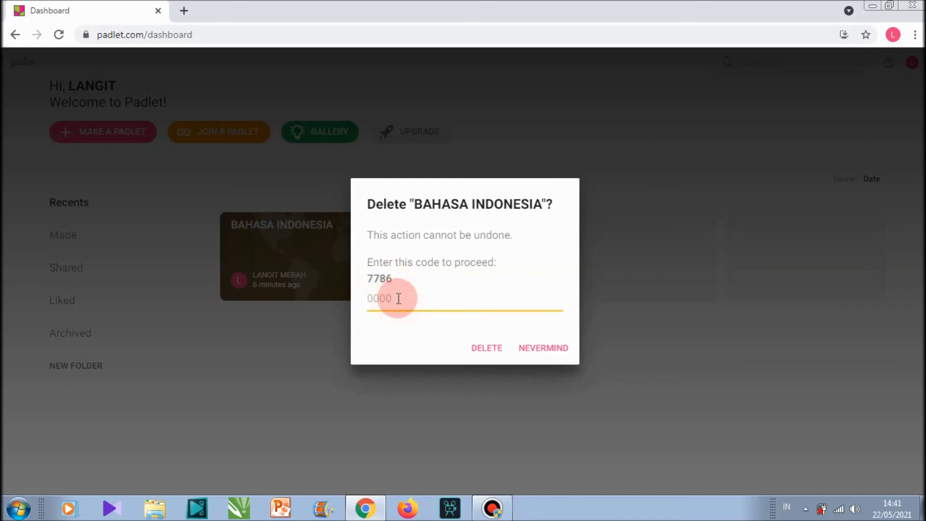
type("7786")
left_click(482, 356)
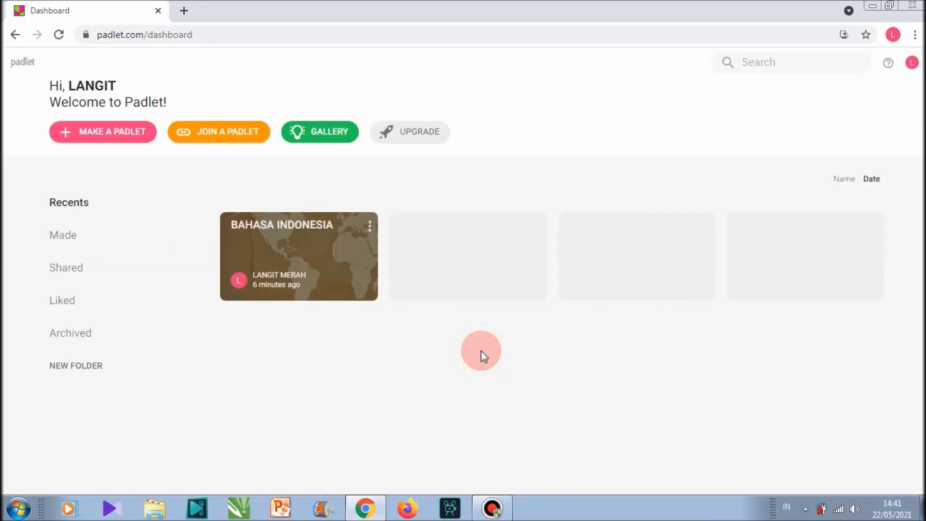